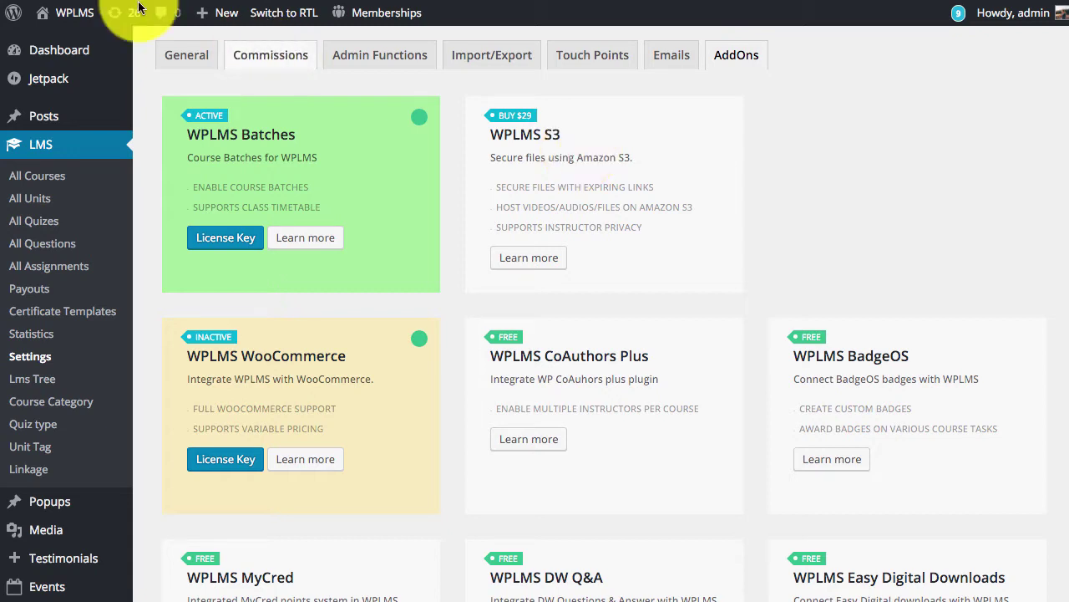
- Go to the live site and open the Social Media Management course for editing
{"action": "mouse_move", "coordinate": [53, 12]}
{"action": "left_click", "coordinate": [81, 43]}
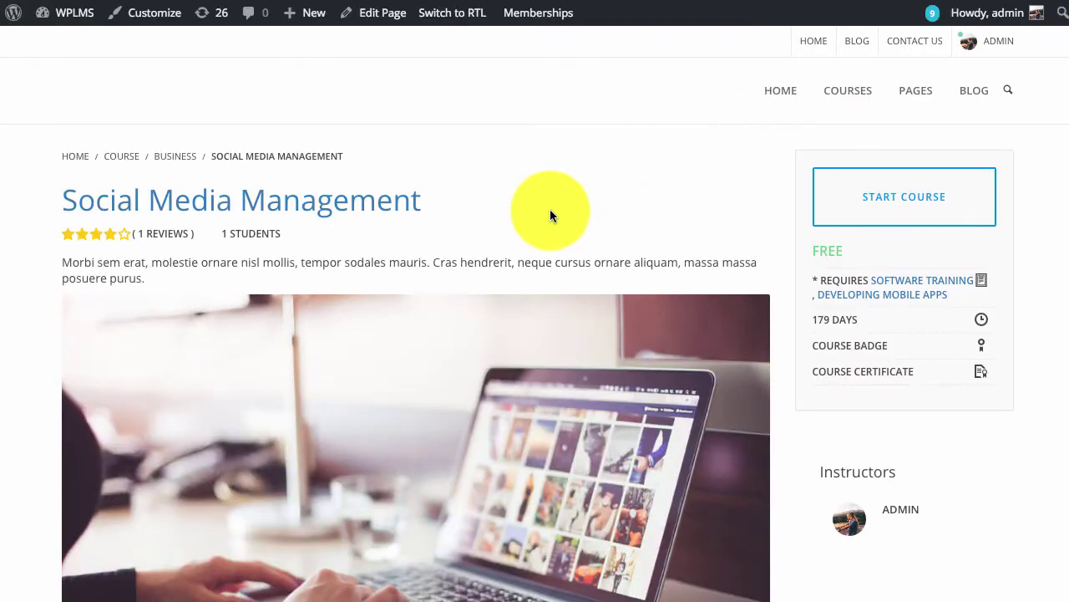
{"action": "scroll", "coordinate": [550, 209], "scroll_direction": "down", "scroll_amount": 3}
{"action": "scroll", "coordinate": [550, 215], "scroll_direction": "down", "scroll_amount": 10}
{"action": "scroll", "coordinate": [543, 213], "scroll_direction": "up", "scroll_amount": 3}
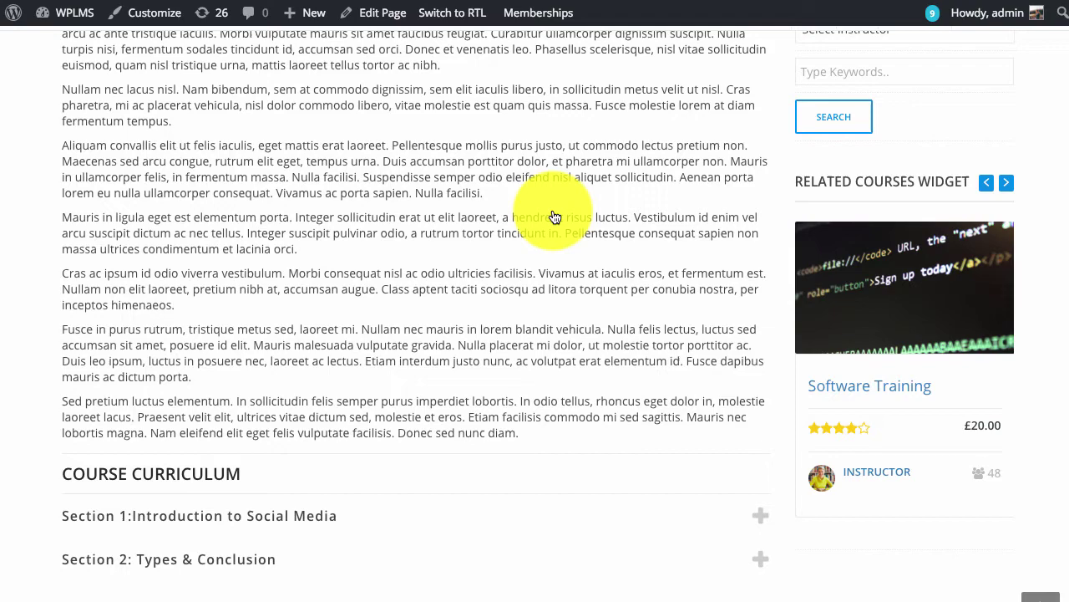
{"action": "scroll", "coordinate": [536, 212], "scroll_direction": "down", "scroll_amount": 1}
{"action": "scroll", "coordinate": [537, 212], "scroll_direction": "up", "scroll_amount": 3}
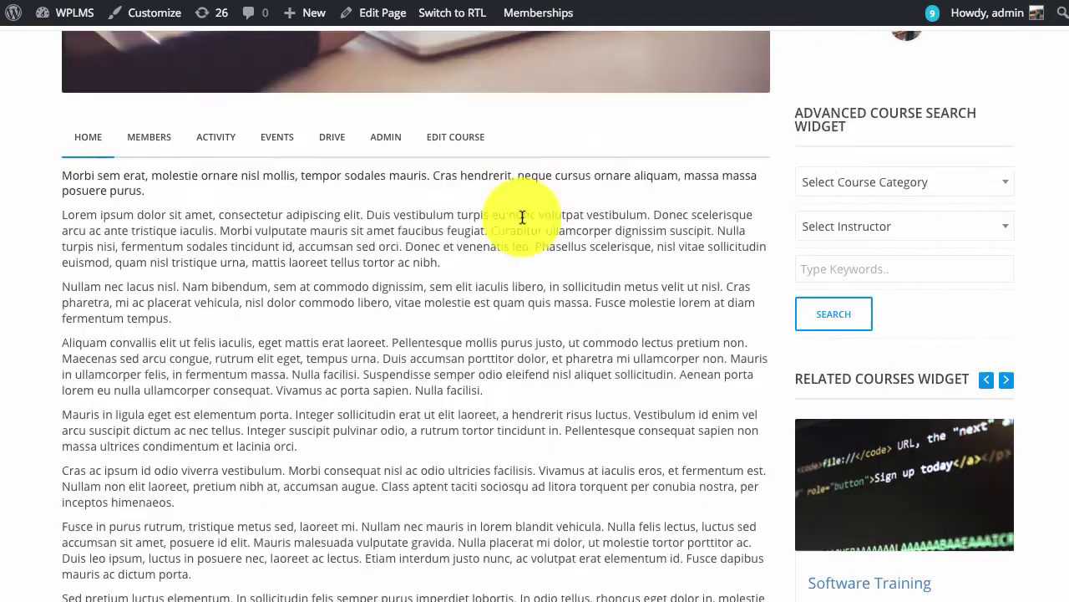
{"action": "left_click", "coordinate": [455, 137]}
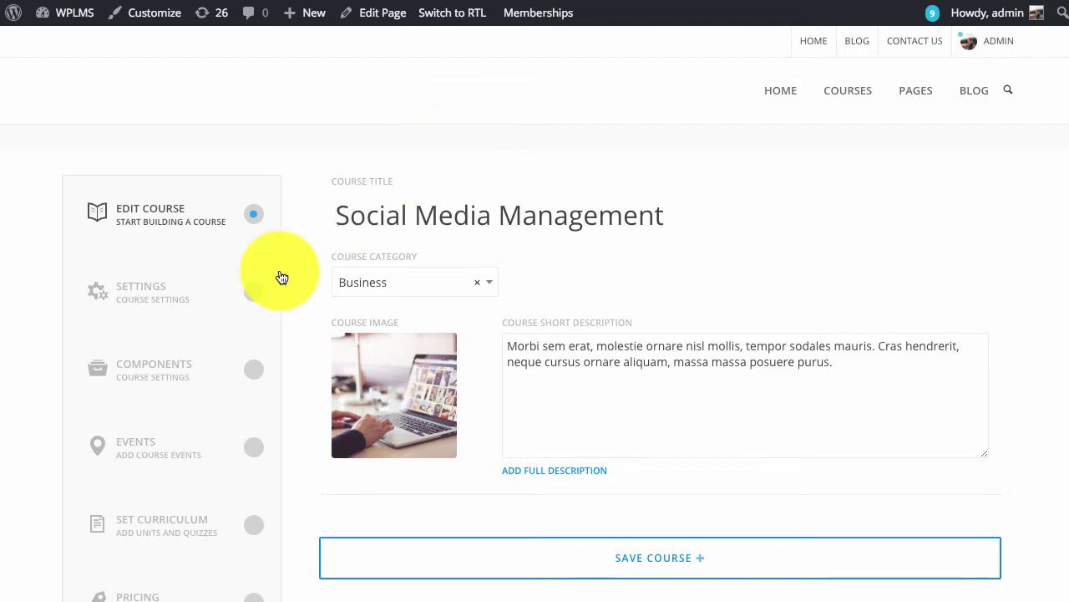
- Add a course batch entry in the course components and open the new batch form with its visibility options
{"action": "left_click", "coordinate": [155, 376]}
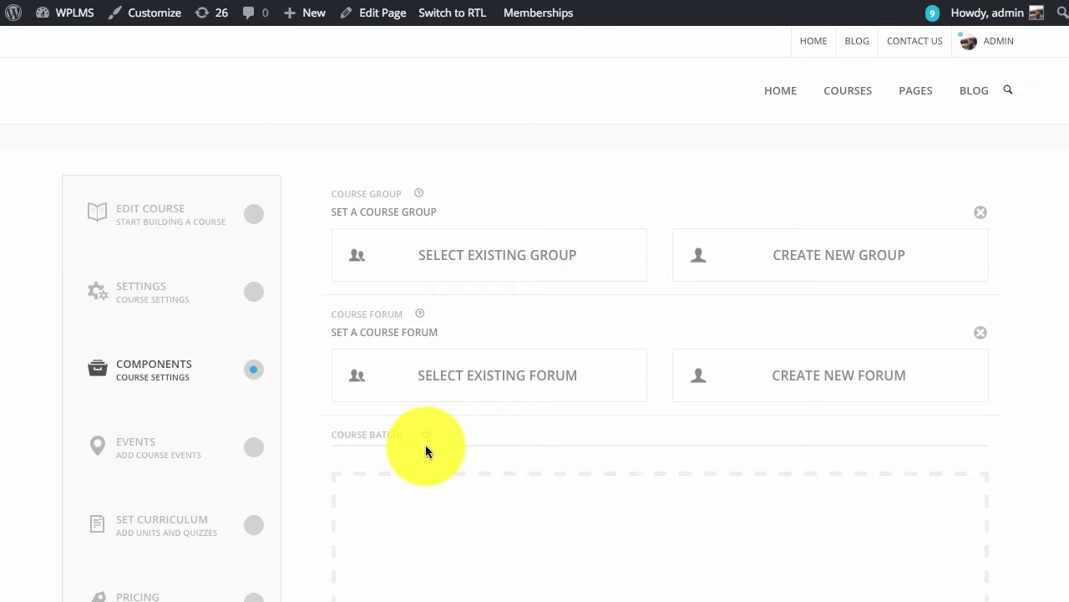
{"action": "scroll", "coordinate": [426, 451], "scroll_direction": "down", "scroll_amount": 1}
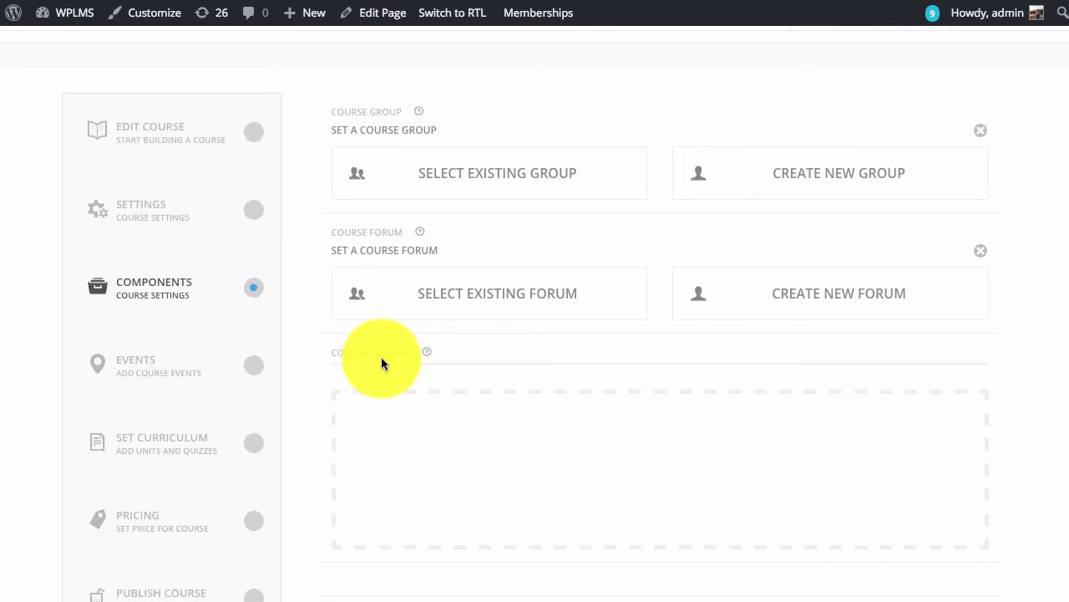
{"action": "left_click", "coordinate": [616, 479]}
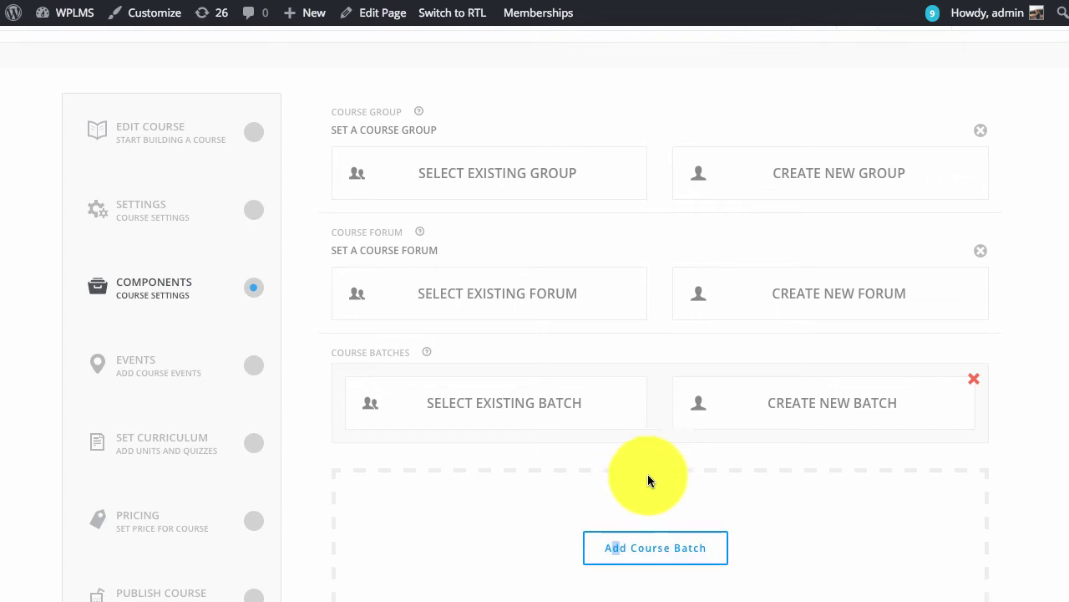
{"action": "left_click", "coordinate": [811, 404]}
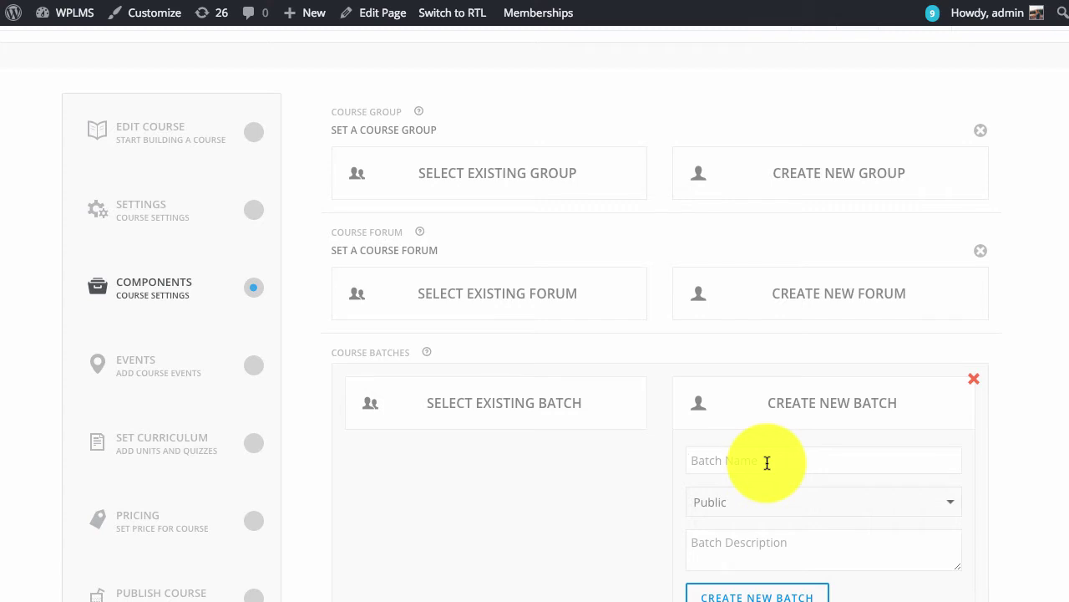
{"action": "left_click", "coordinate": [769, 501]}
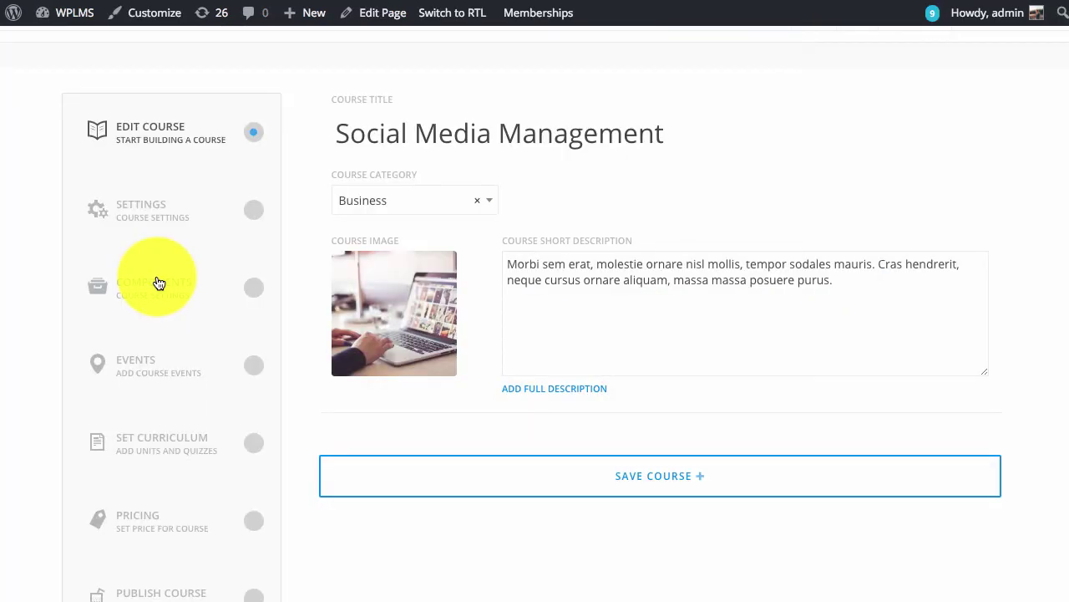
- In the course components, name the new batch "WeekDays SMM Class" and set its visibility to Private
{"action": "left_click", "coordinate": [158, 283]}
{"action": "left_click", "coordinate": [739, 452]}
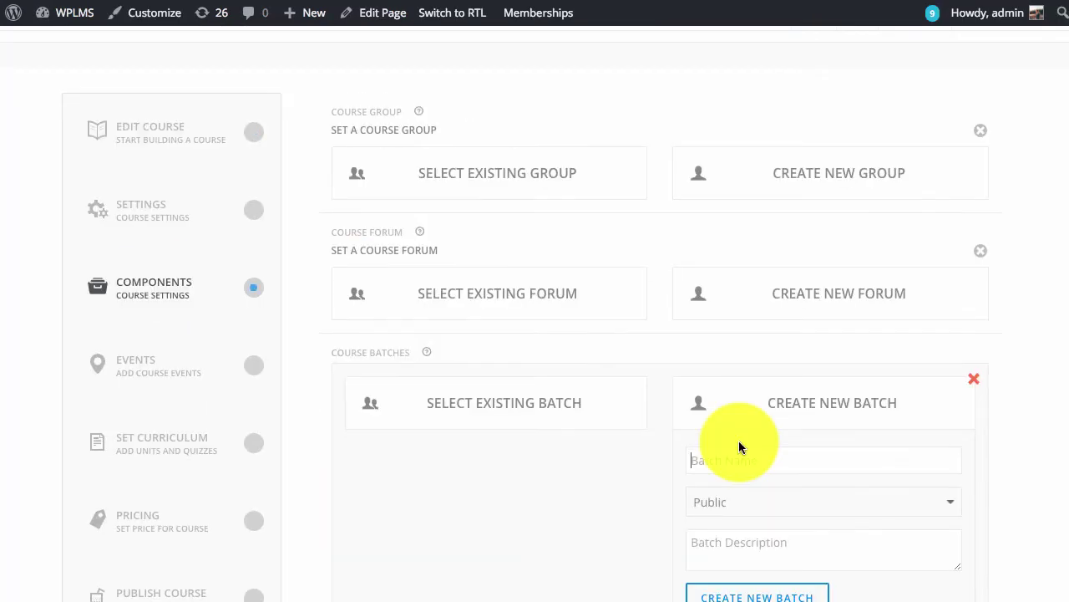
{"action": "type", "text": "WeekDays SMM"}
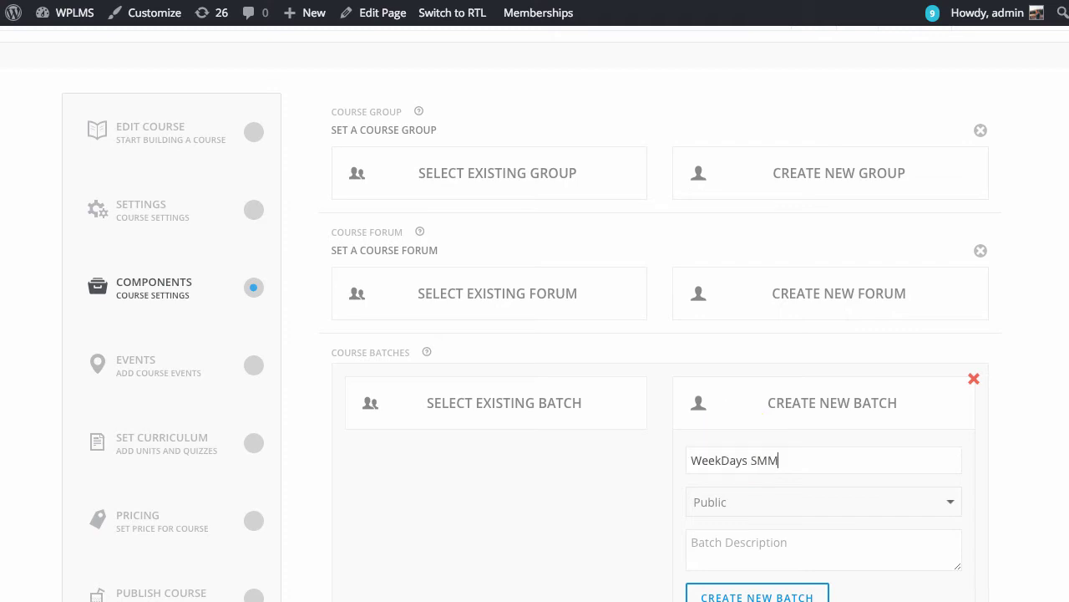
{"action": "type", "text": " Class"}
{"action": "left_click", "coordinate": [809, 502]}
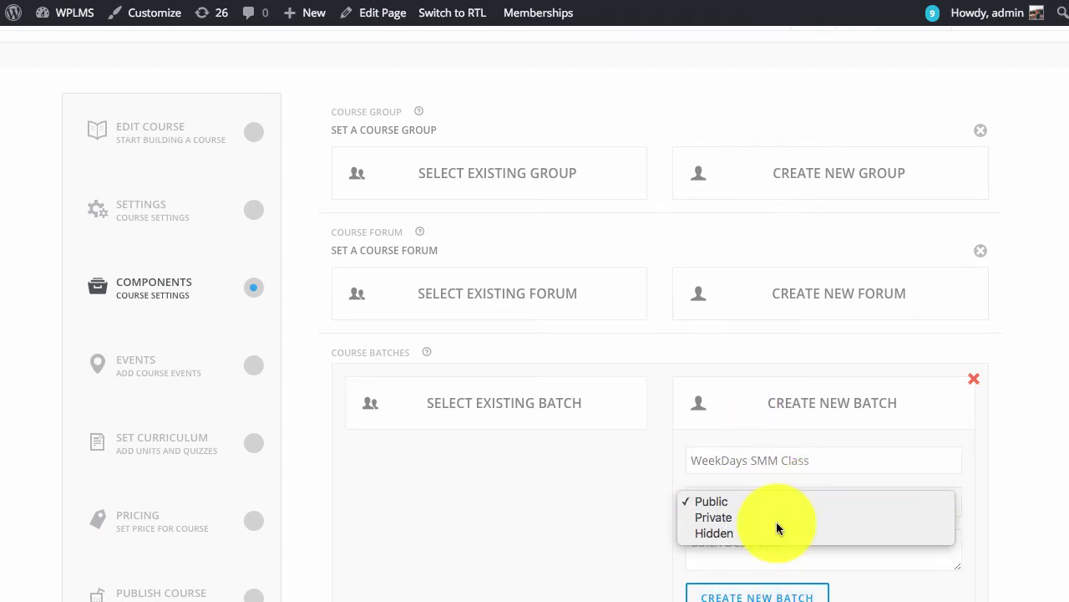
{"action": "left_click", "coordinate": [776, 522]}
- Describe the weekday batch as "Batch which runs on week days" and create it, agreeing to a new site group
{"action": "scroll", "coordinate": [866, 465], "scroll_direction": "down", "scroll_amount": 1}
{"action": "left_click", "coordinate": [784, 500]}
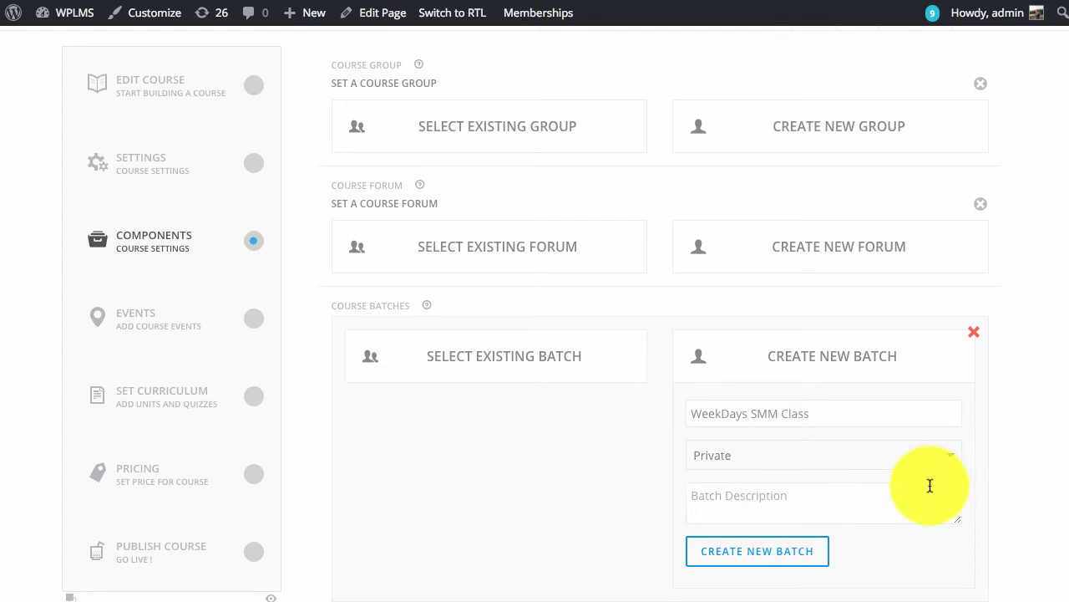
{"action": "type", "text": "Bat"}
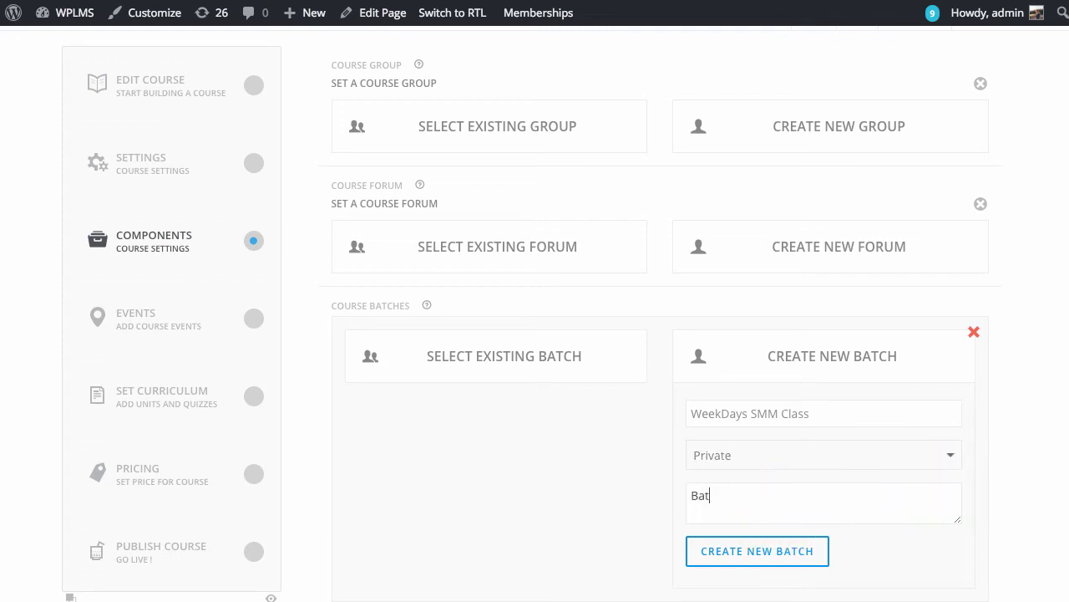
{"action": "type", "text": "ch which runs on week days"}
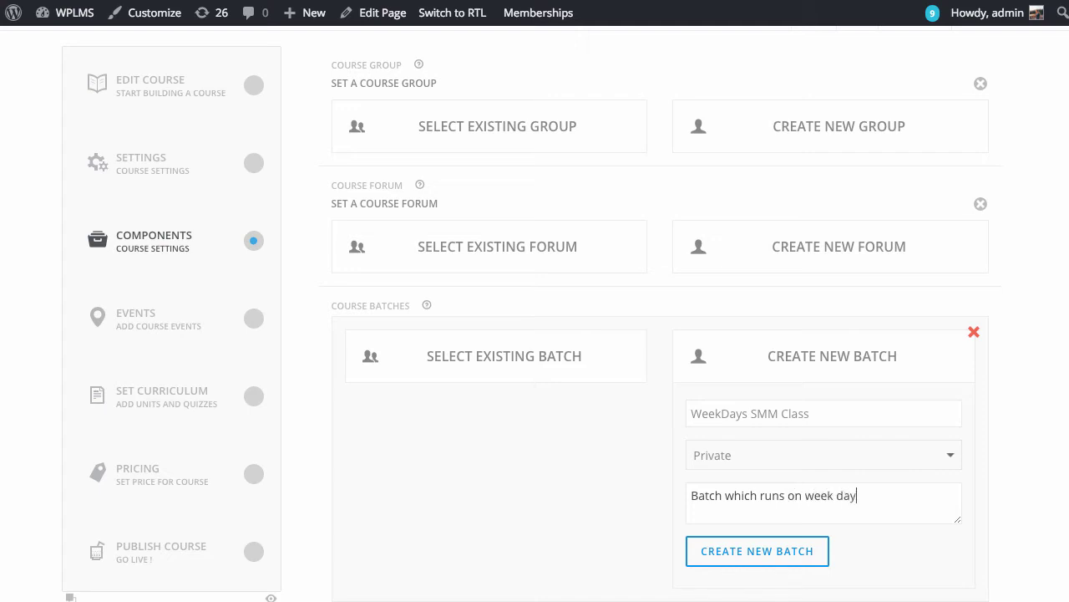
{"action": "left_click", "coordinate": [790, 564]}
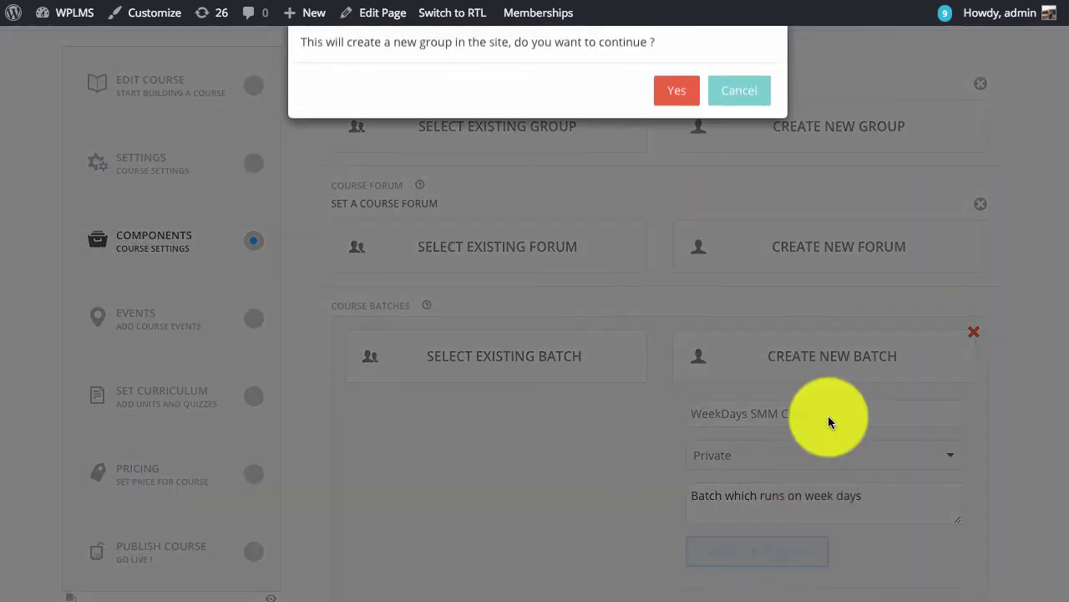
{"action": "left_click", "coordinate": [671, 92]}
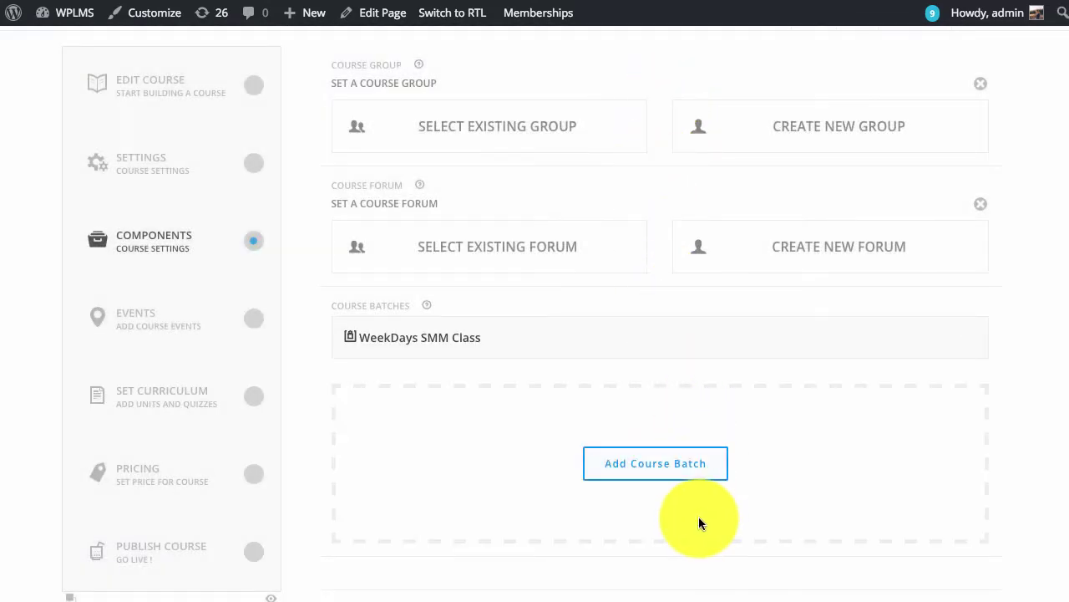
- Start a second new course batch named "WeekEnd SMM Class" with Private visibility
{"action": "left_click", "coordinate": [697, 476]}
{"action": "left_click", "coordinate": [826, 399]}
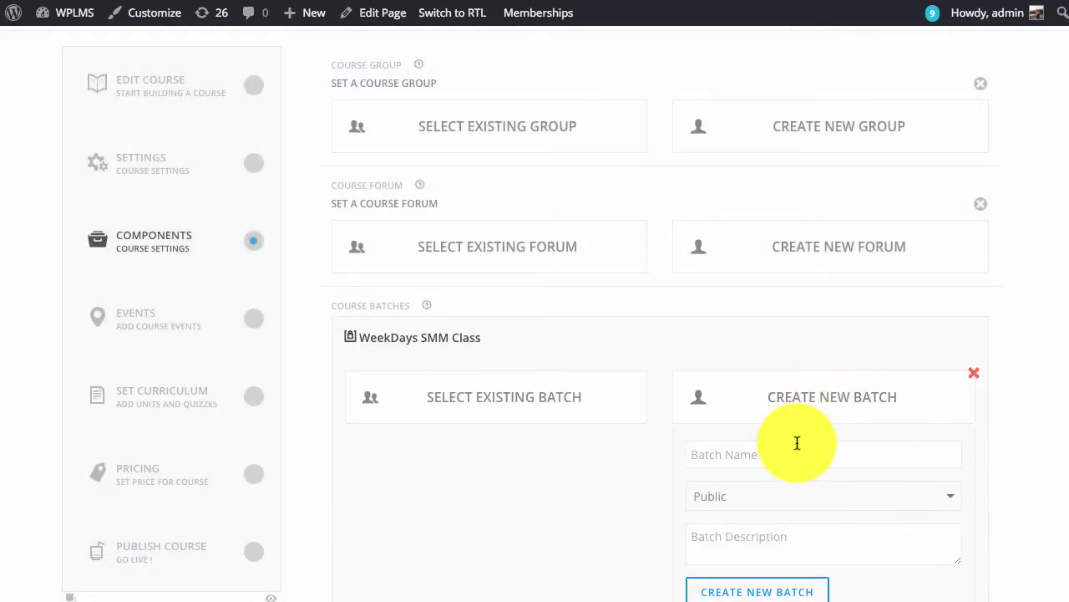
{"action": "left_click", "coordinate": [781, 454]}
{"action": "type", "text": "W"}
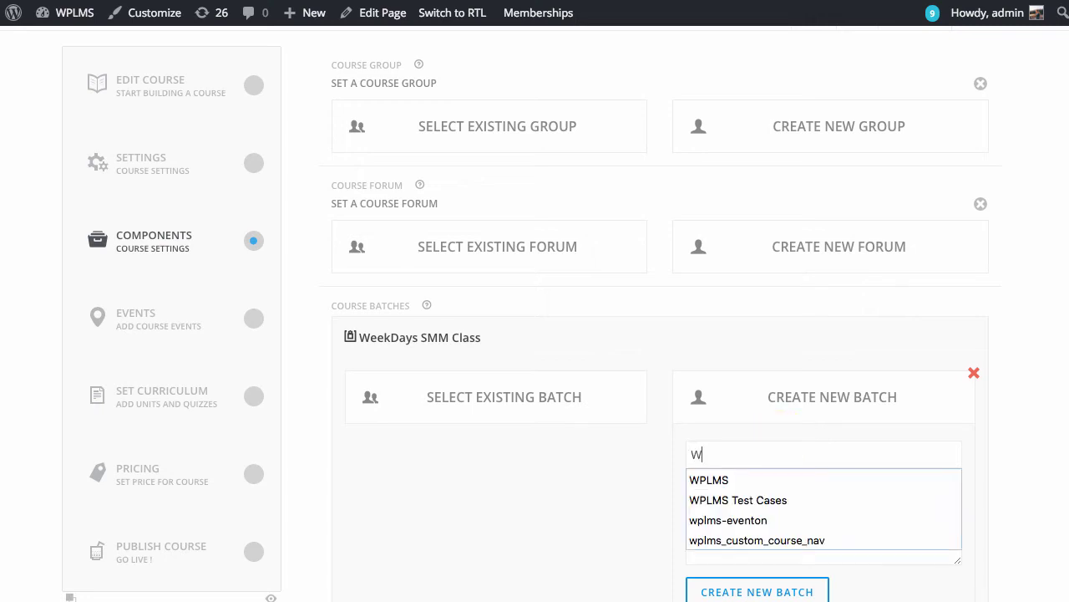
{"action": "type", "text": "eekEnd SMM Class"}
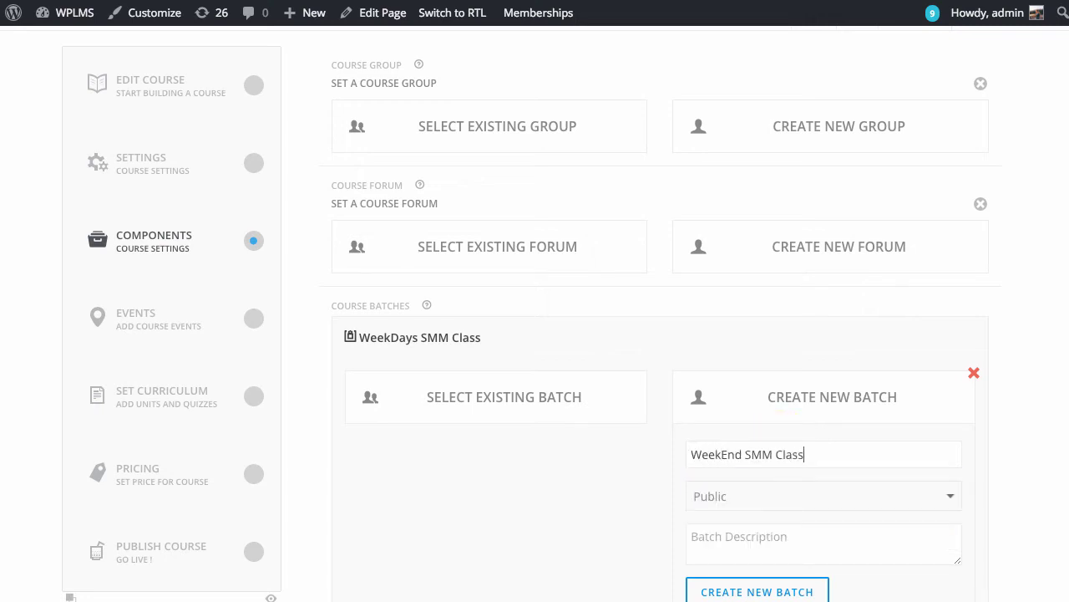
{"action": "left_click", "coordinate": [765, 504]}
{"action": "left_click", "coordinate": [765, 512]}
- Describe the weekend batch as "Batch which runs on WeekEnds." and create it, agreeing to a new site group
{"action": "left_click", "coordinate": [764, 537]}
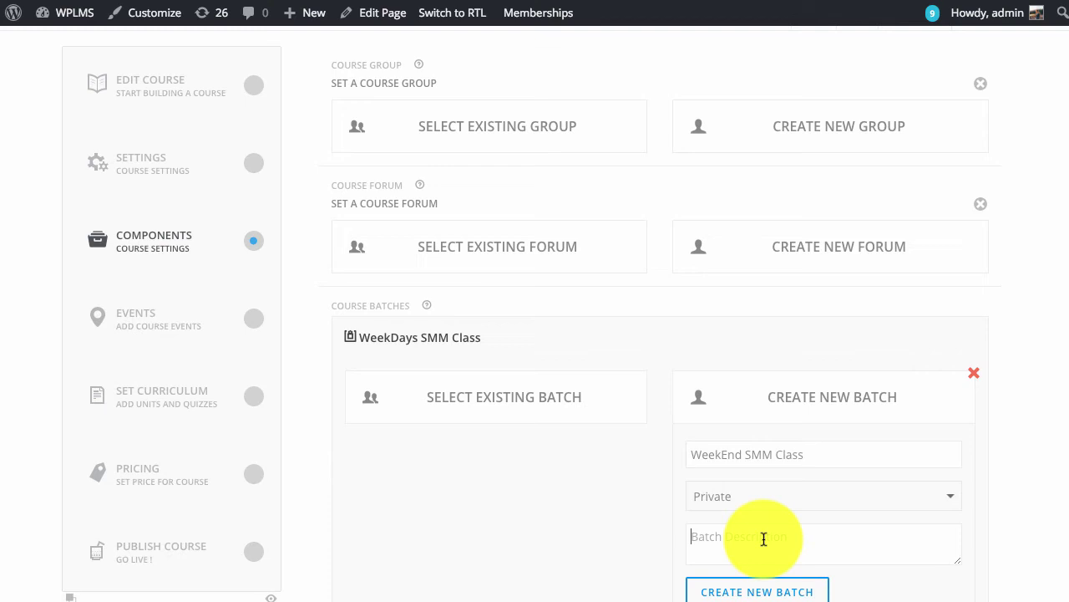
{"action": "type", "text": "Batch which runs on WeekEnd"}
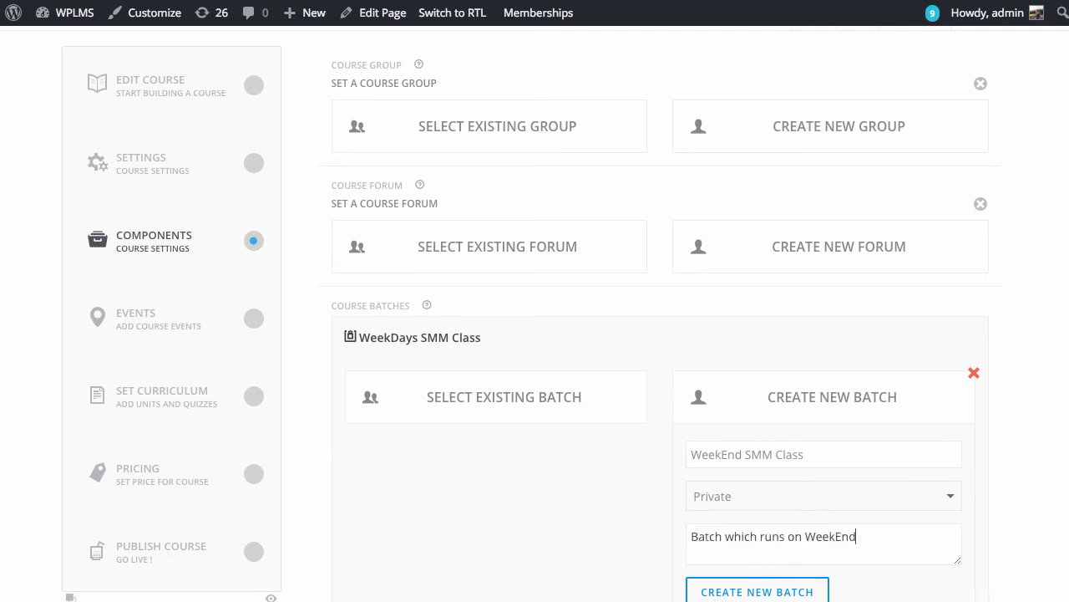
{"action": "type", "text": "s."}
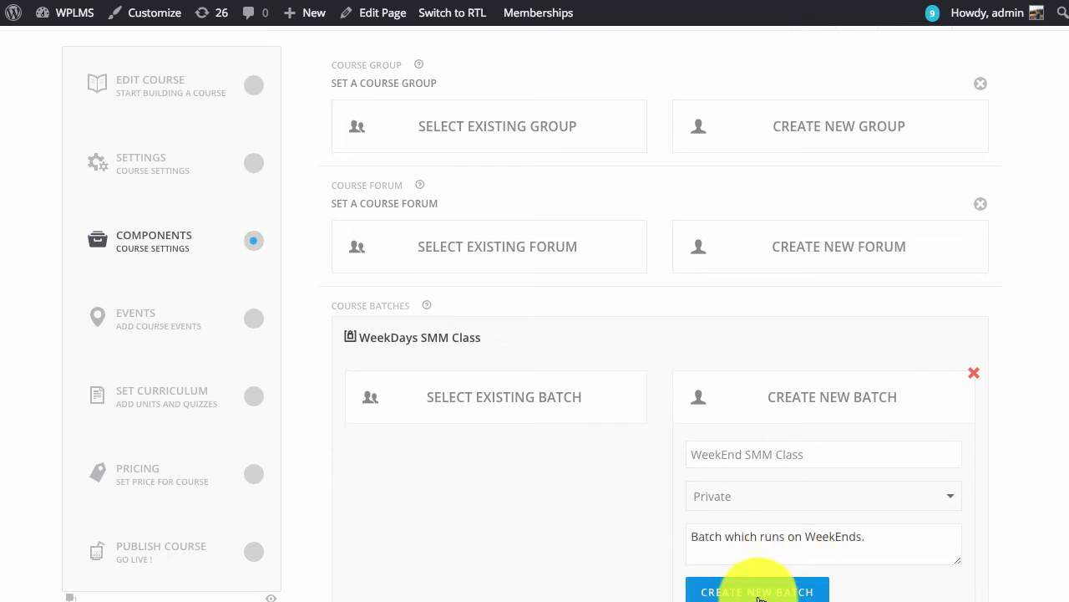
{"action": "left_click", "coordinate": [757, 590]}
{"action": "left_click", "coordinate": [668, 88]}
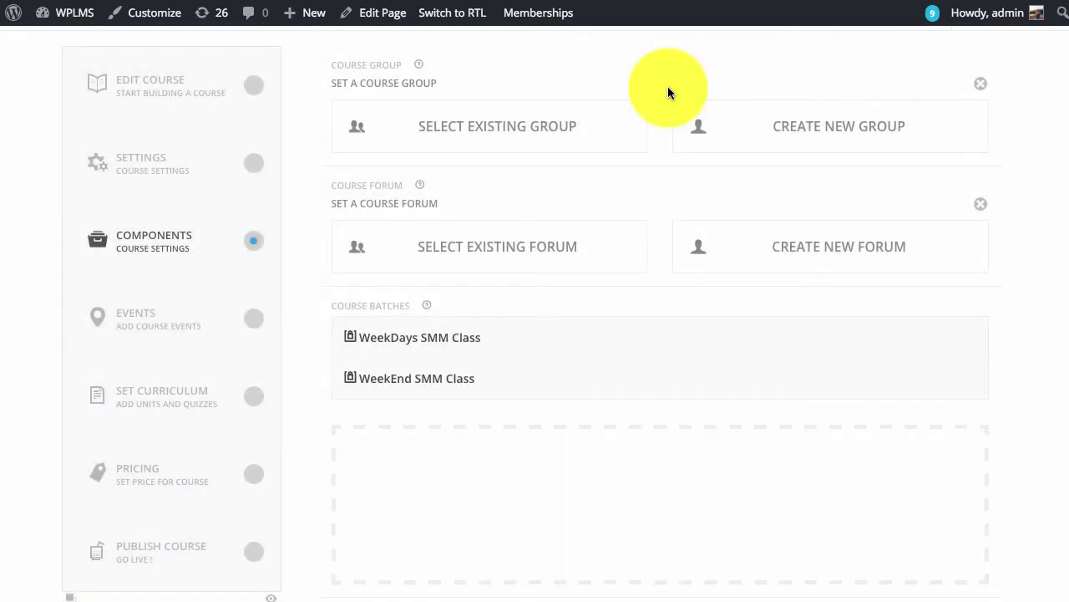
- Search the existing batches for "morning" and add Morning Batch to the course
{"action": "scroll", "coordinate": [716, 456], "scroll_direction": "down", "scroll_amount": 2}
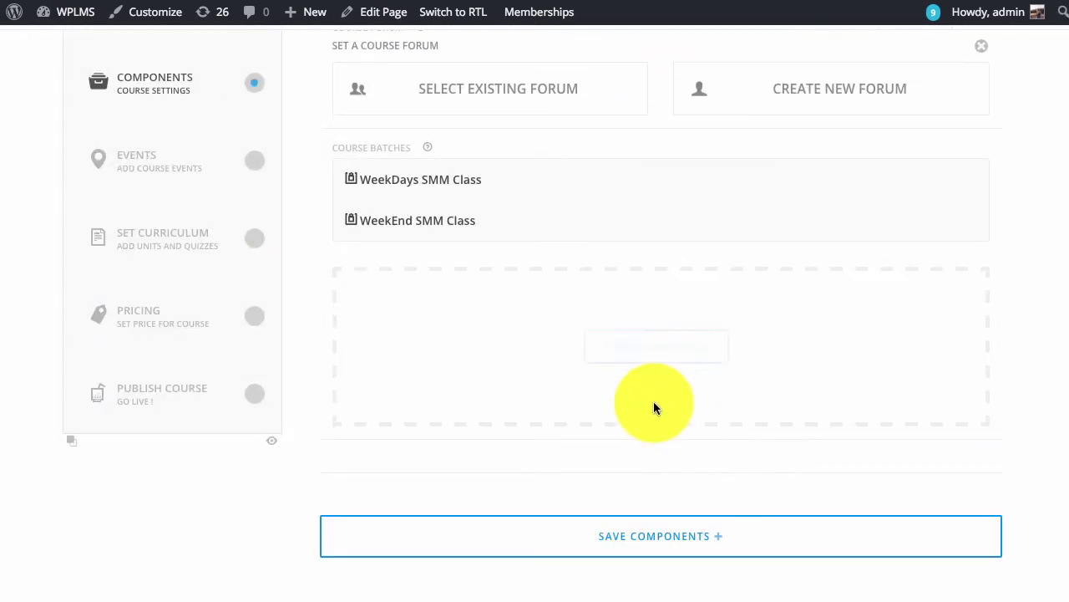
{"action": "left_click", "coordinate": [643, 349]}
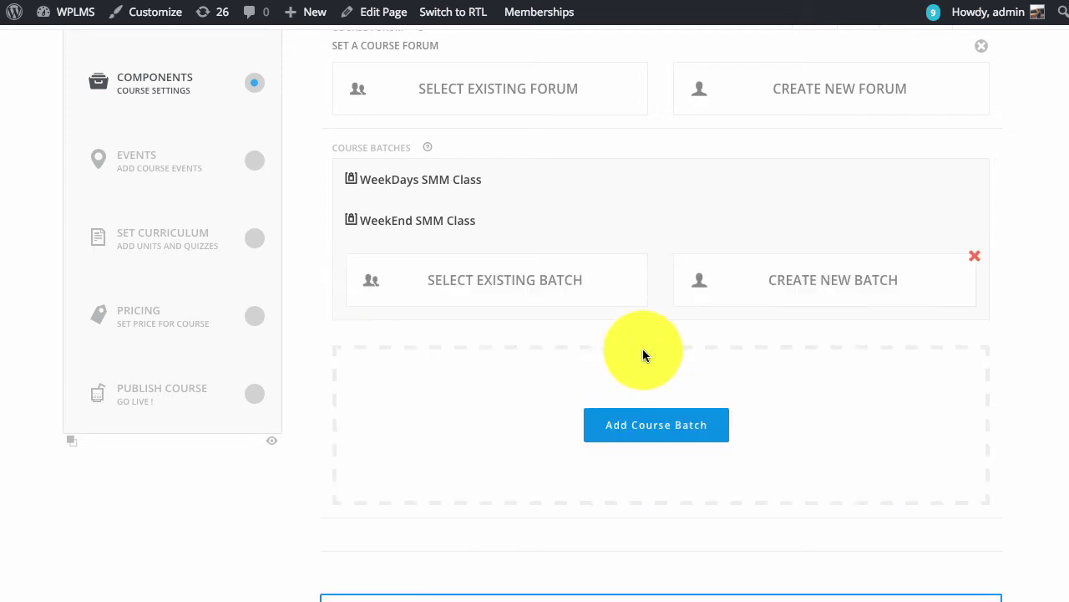
{"action": "left_click", "coordinate": [489, 283]}
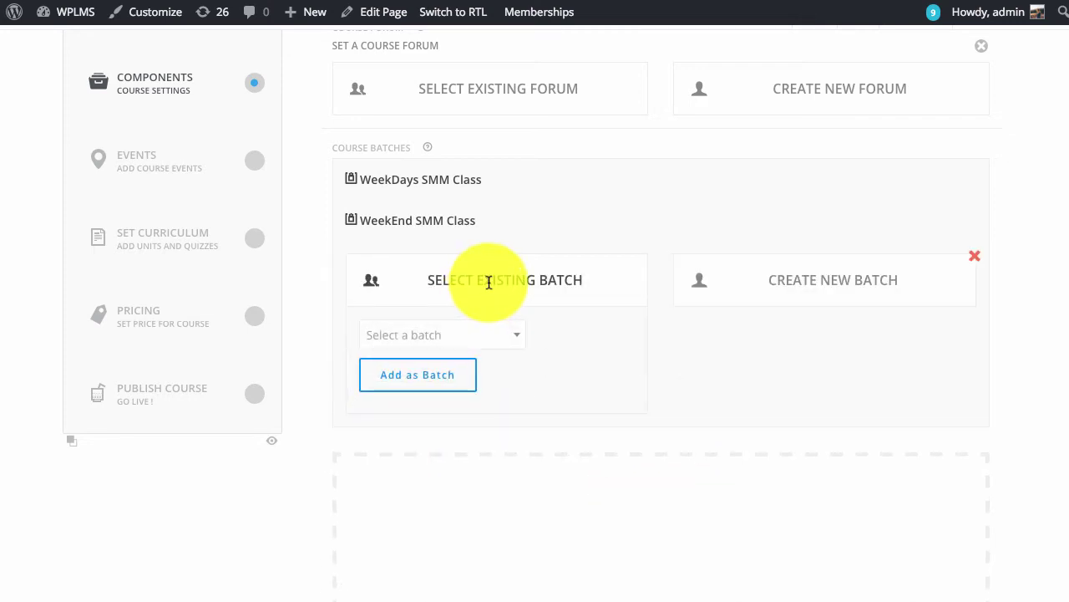
{"action": "left_click", "coordinate": [512, 339]}
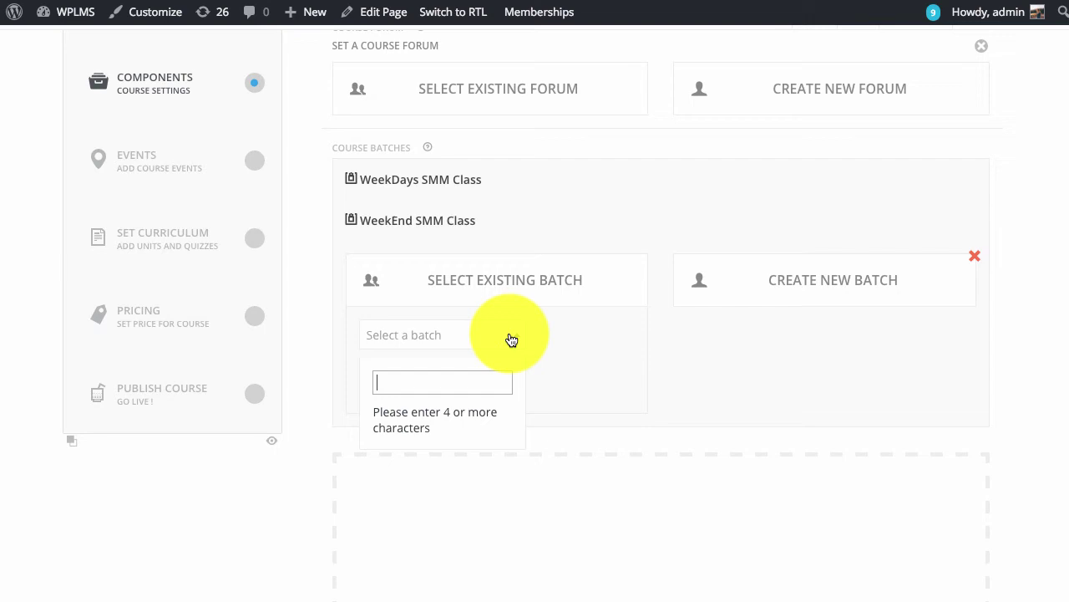
{"action": "type", "text": "morning"}
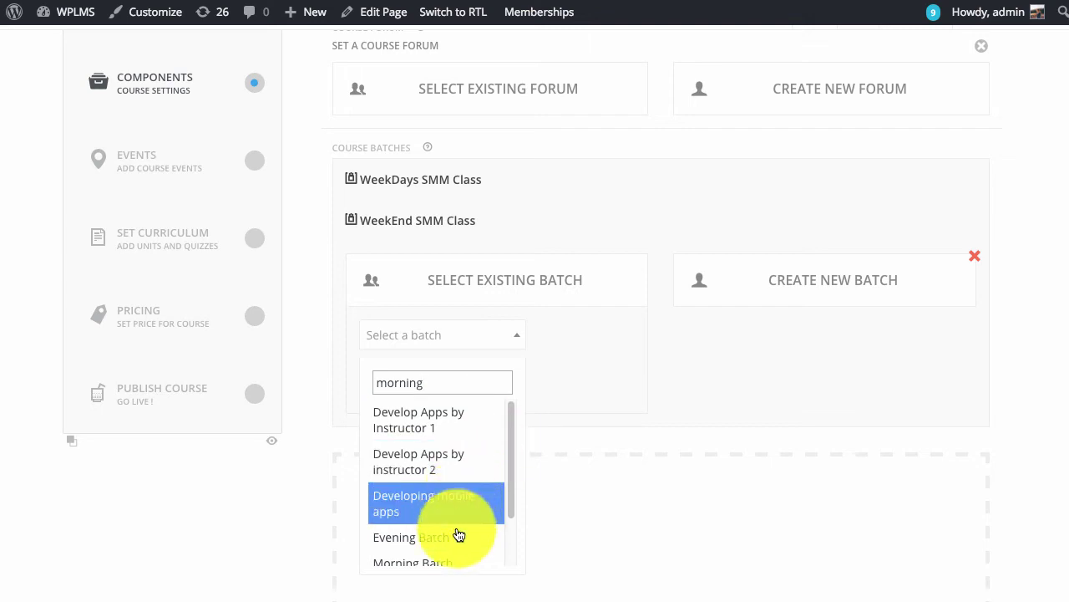
{"action": "left_click", "coordinate": [443, 564]}
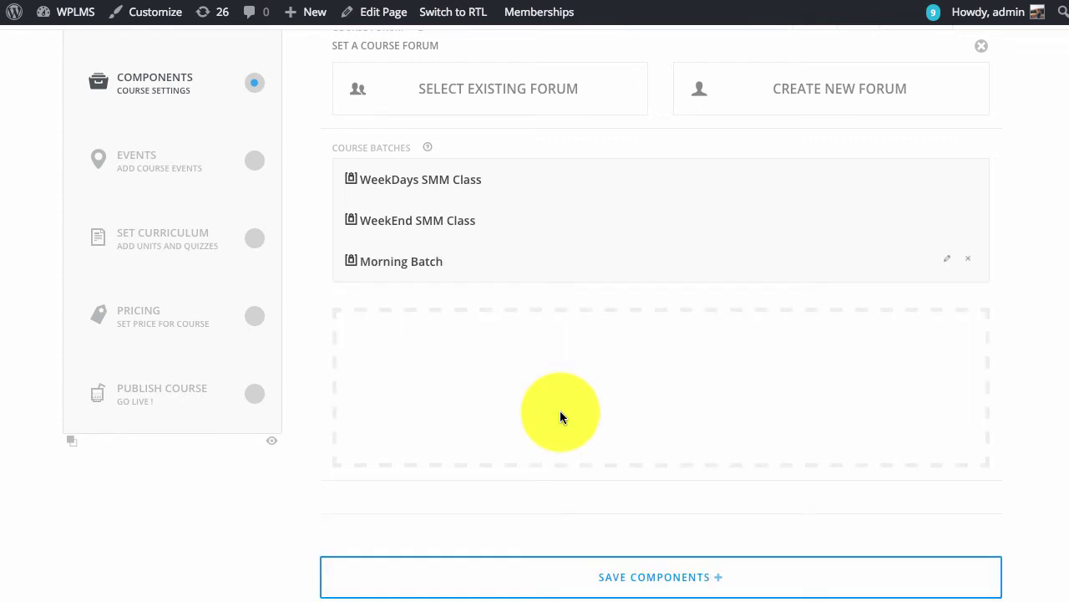
- Save the course components, overwriting the previous course settings
{"action": "scroll", "coordinate": [501, 460], "scroll_direction": "up", "scroll_amount": 3}
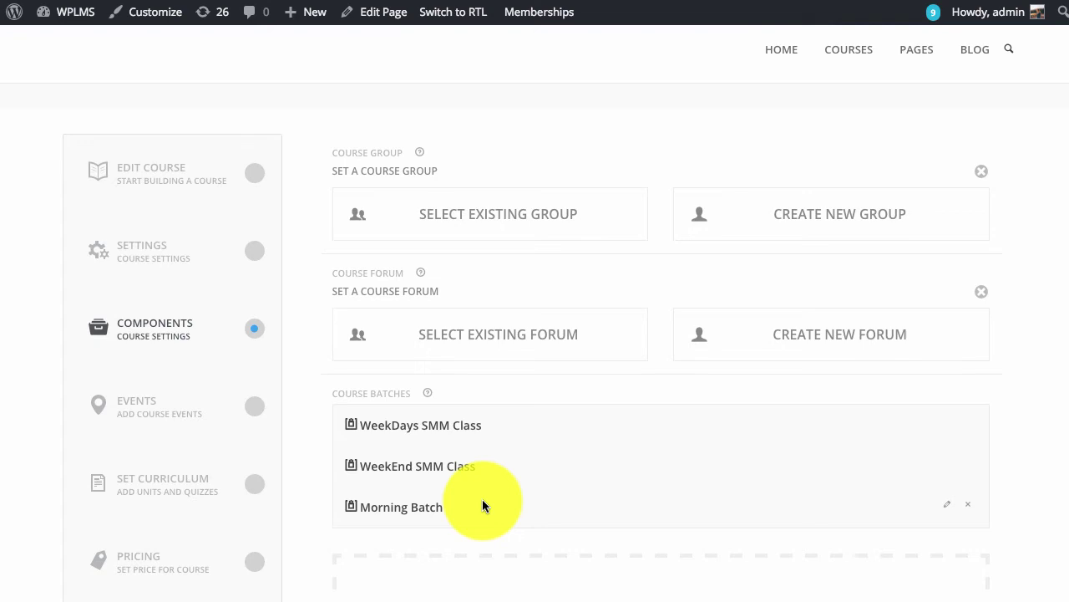
{"action": "scroll", "coordinate": [597, 401], "scroll_direction": "down", "scroll_amount": 3}
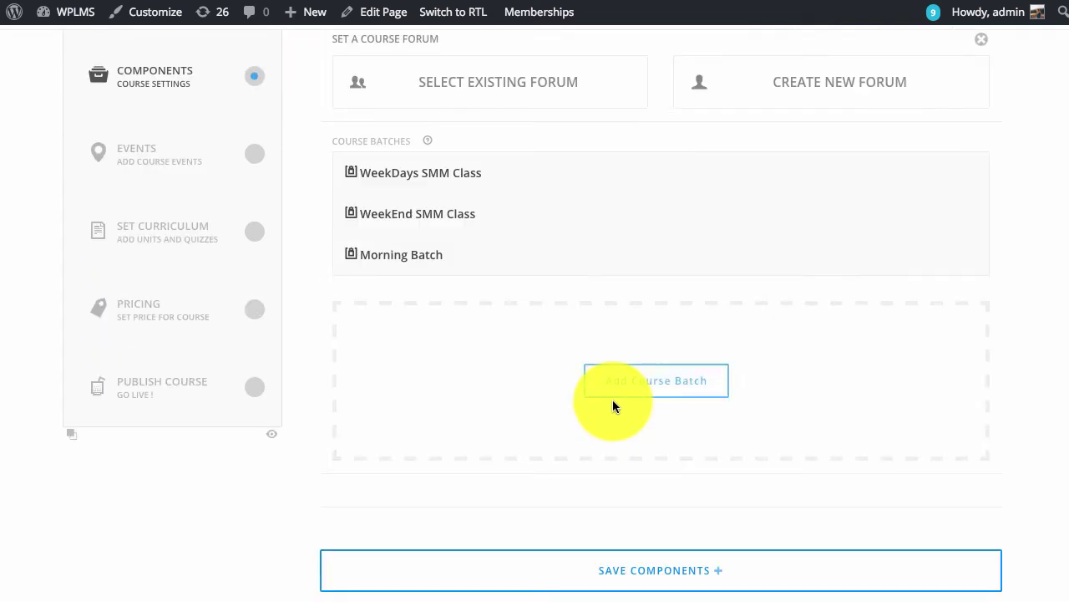
{"action": "left_click", "coordinate": [616, 549]}
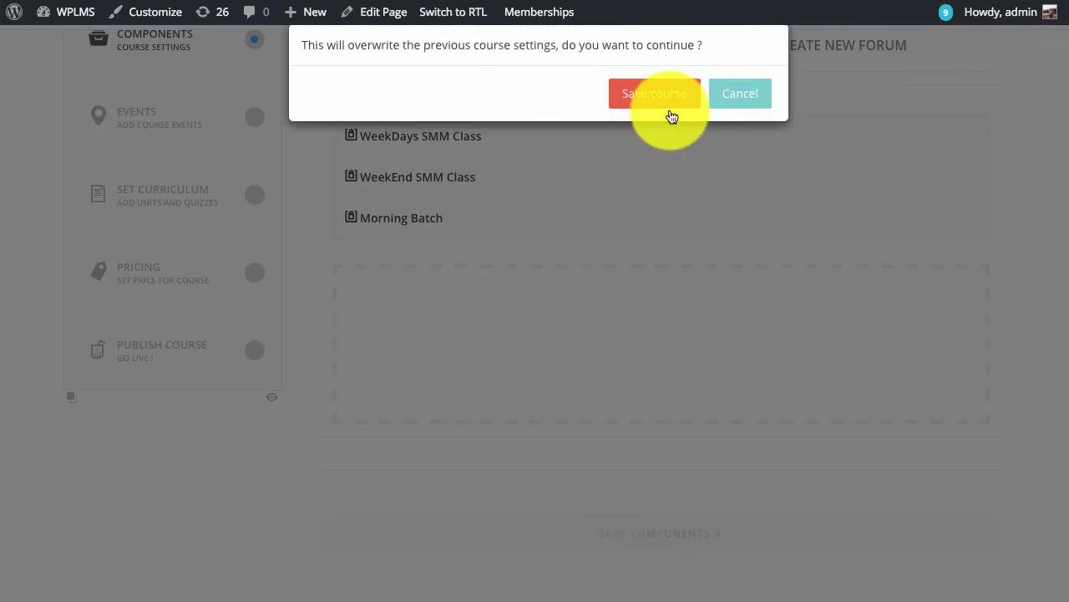
{"action": "left_click", "coordinate": [666, 102]}
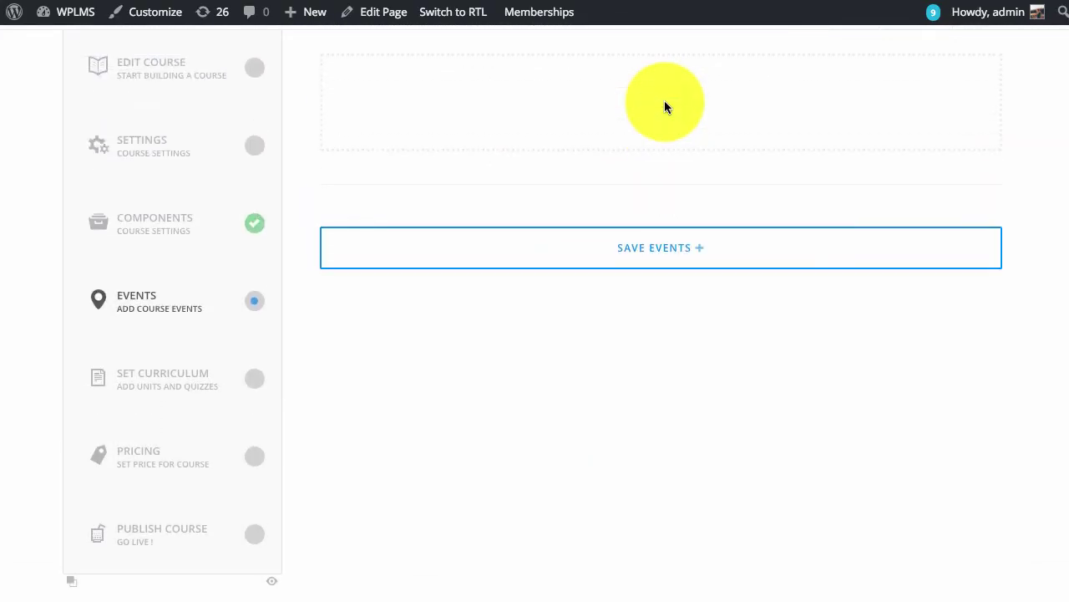
{"action": "scroll", "coordinate": [401, 287], "scroll_direction": "up", "scroll_amount": 2}
{"action": "scroll", "coordinate": [367, 384], "scroll_direction": "down", "scroll_amount": 5}
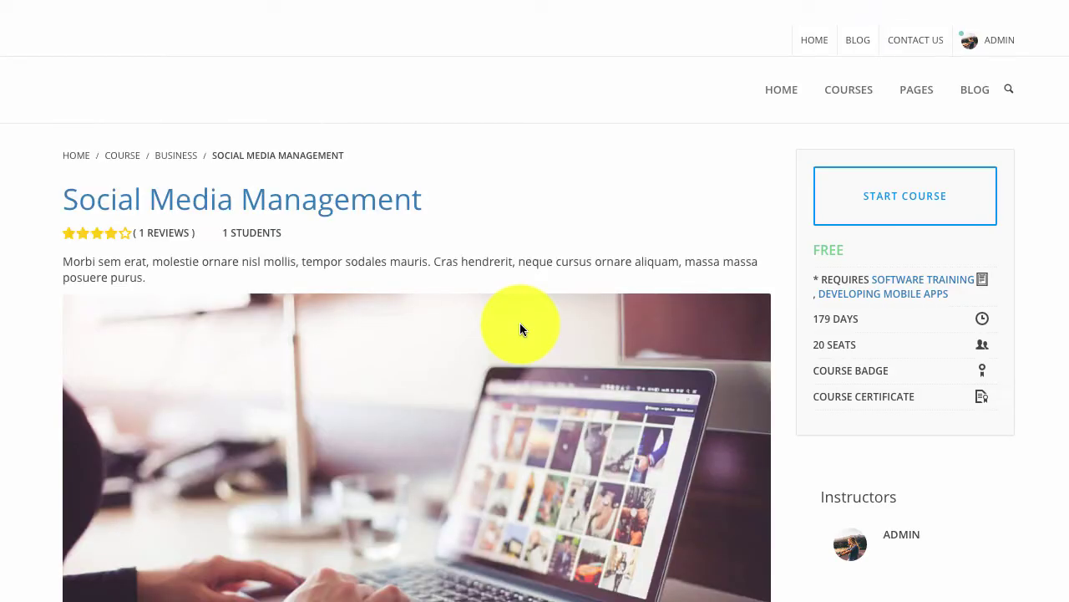
- Review the Course Batches section of the Social Media Management course page and open the WeekDays SMM Class batch
{"action": "scroll", "coordinate": [521, 324], "scroll_direction": "down", "scroll_amount": 5}
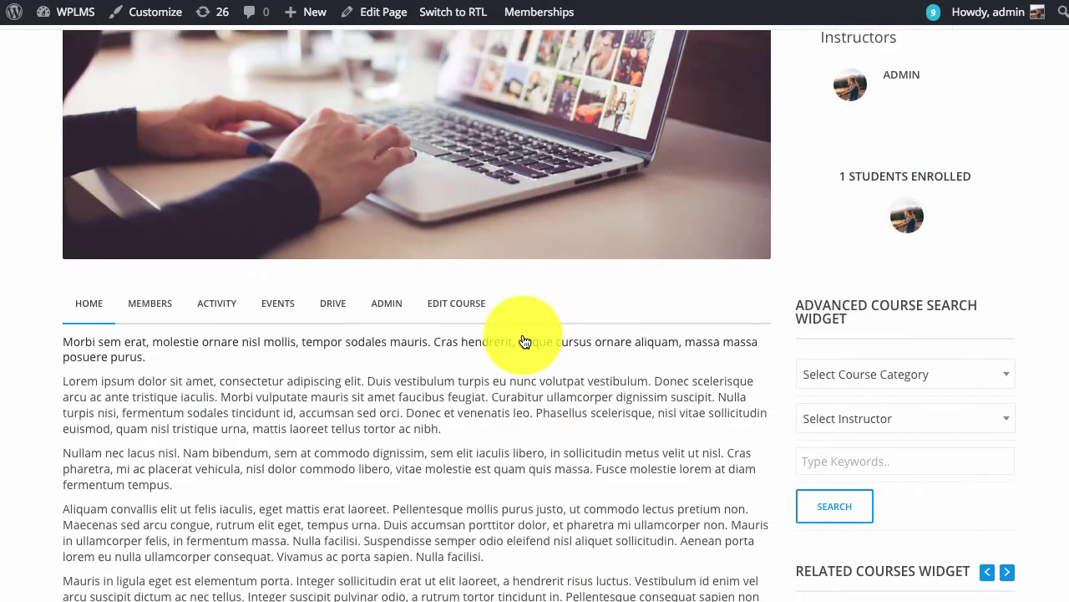
{"action": "scroll", "coordinate": [525, 341], "scroll_direction": "down", "scroll_amount": 13}
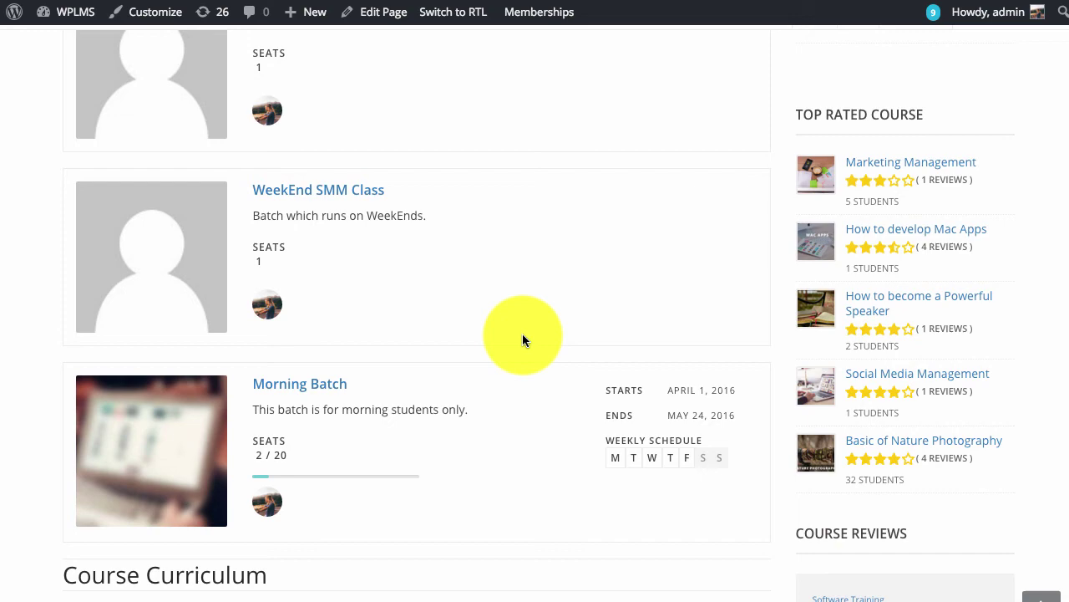
{"action": "scroll", "coordinate": [522, 333], "scroll_direction": "up", "scroll_amount": 8}
{"action": "scroll", "coordinate": [521, 346], "scroll_direction": "down", "scroll_amount": 4}
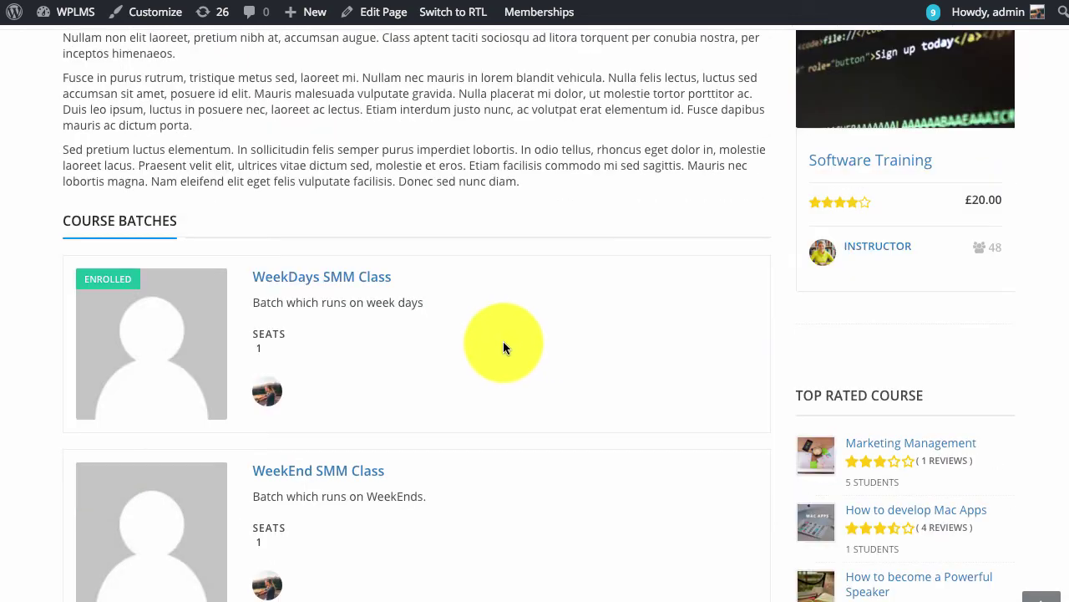
{"action": "scroll", "coordinate": [452, 359], "scroll_direction": "down", "scroll_amount": 1}
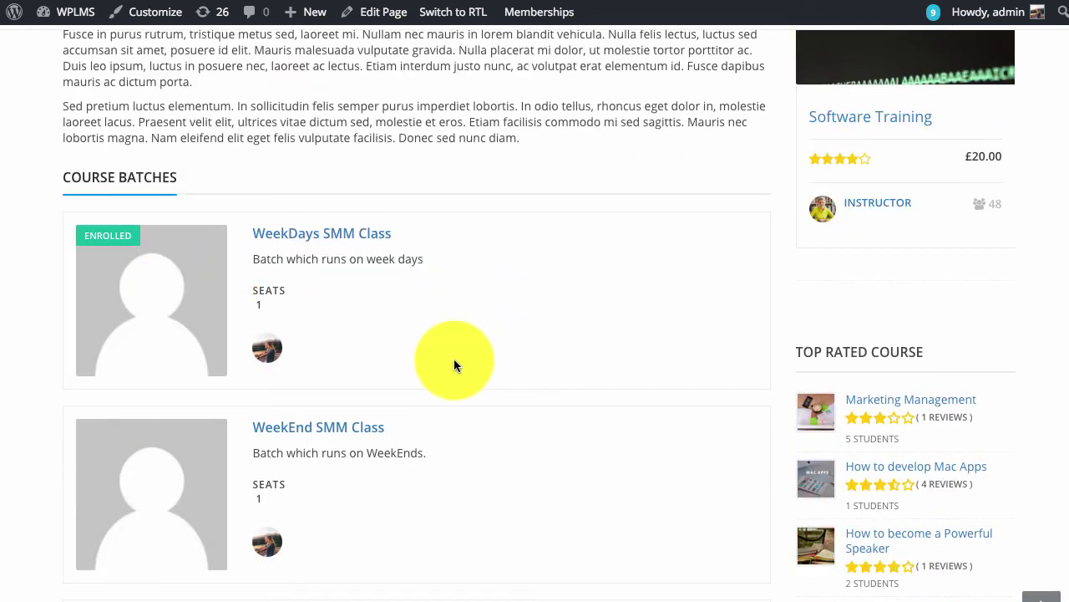
{"action": "scroll", "coordinate": [454, 364], "scroll_direction": "down", "scroll_amount": 3}
{"action": "scroll", "coordinate": [401, 355], "scroll_direction": "up", "scroll_amount": 4}
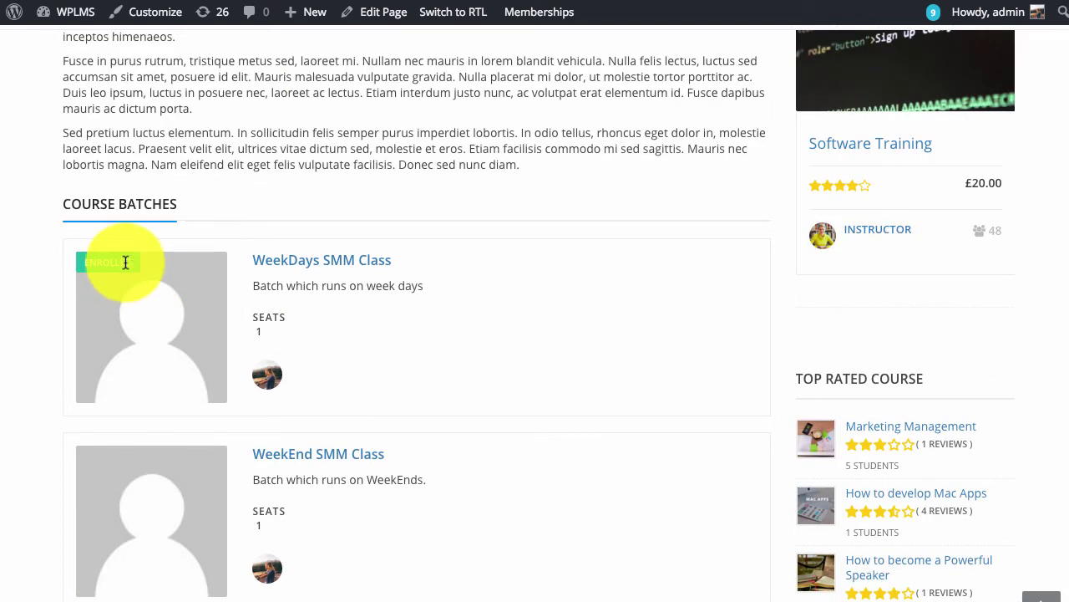
{"action": "right_click", "coordinate": [341, 264]}
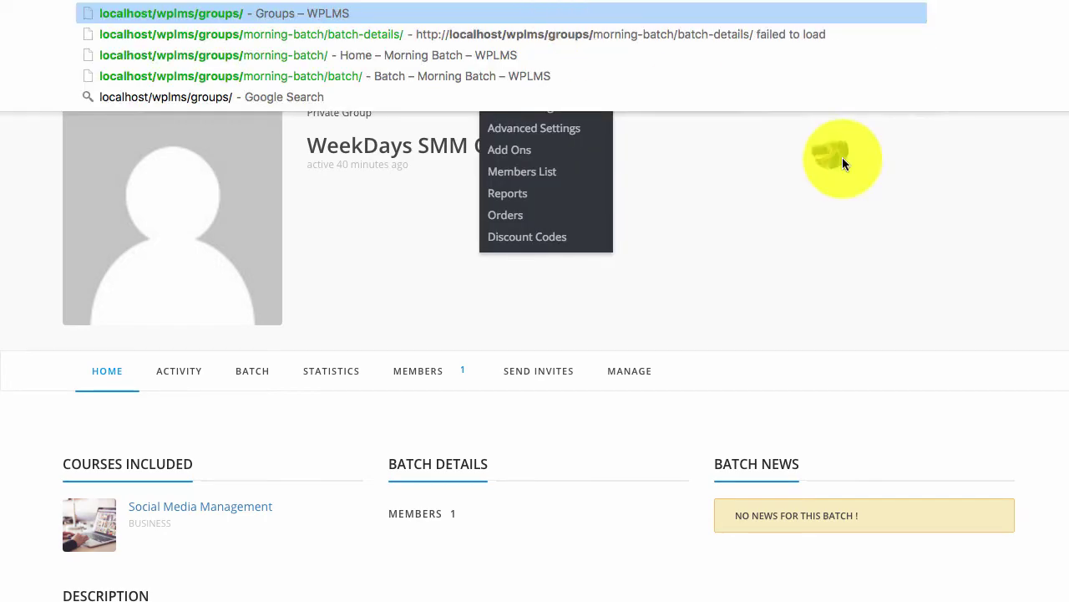
- Open the site's groups directory at localhost/wplms/groups/ and look through all groups and the courses connected to them
{"action": "key", "text": "Return"}
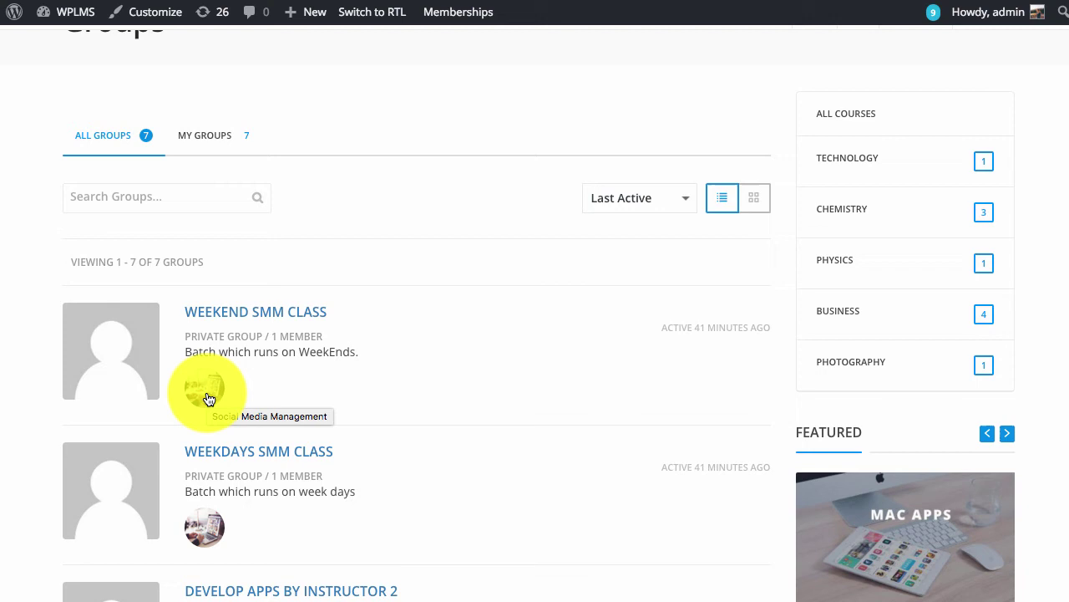
{"action": "scroll", "coordinate": [454, 351], "scroll_direction": "down", "scroll_amount": 3}
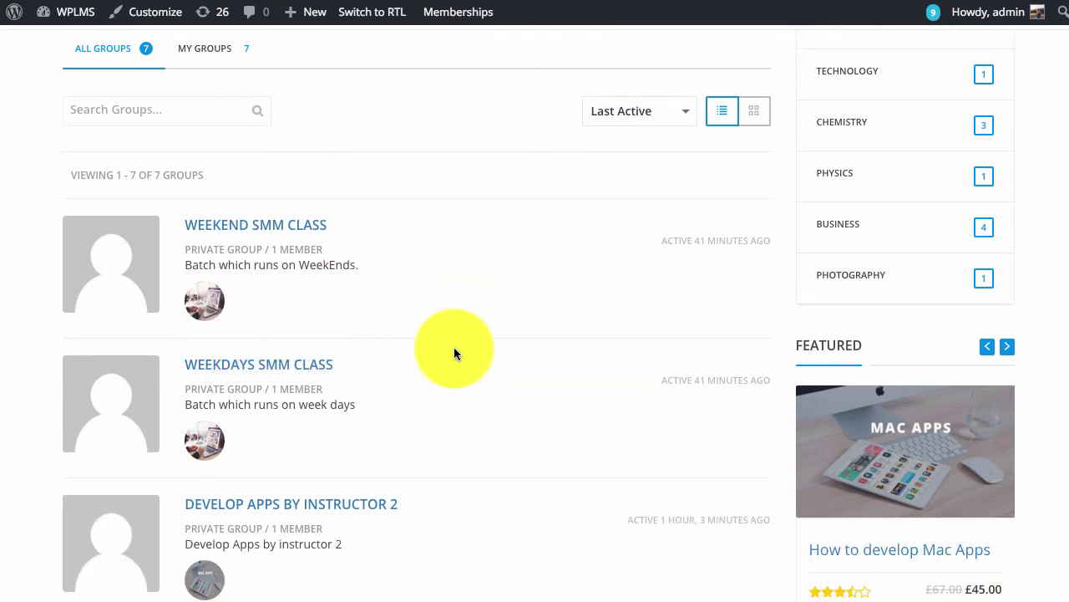
{"action": "scroll", "coordinate": [453, 354], "scroll_direction": "down", "scroll_amount": 2}
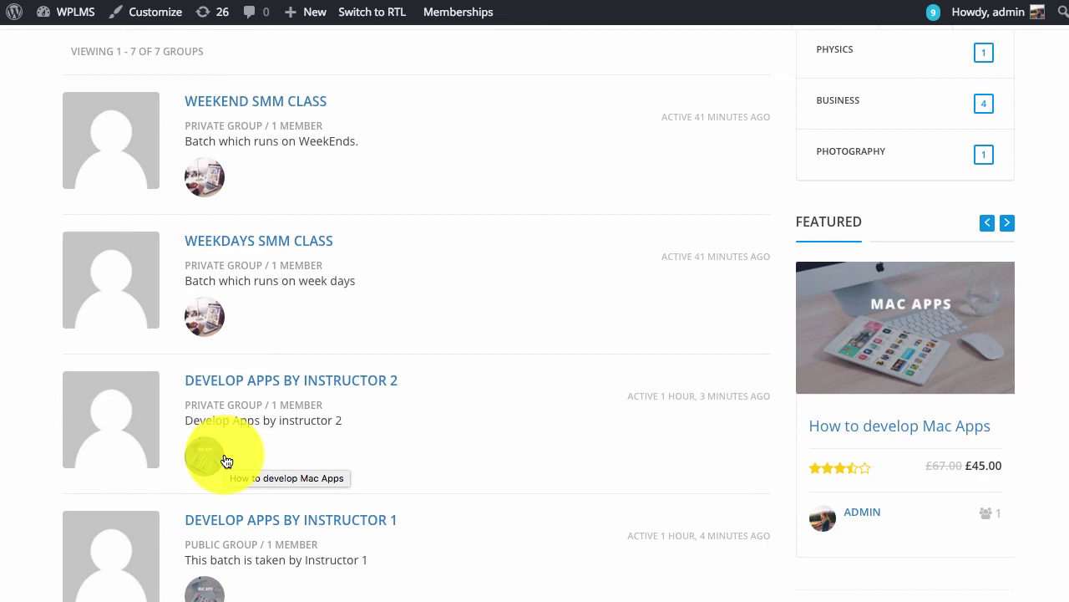
{"action": "scroll", "coordinate": [415, 355], "scroll_direction": "down", "scroll_amount": 8}
{"action": "scroll", "coordinate": [488, 449], "scroll_direction": "up", "scroll_amount": 1}
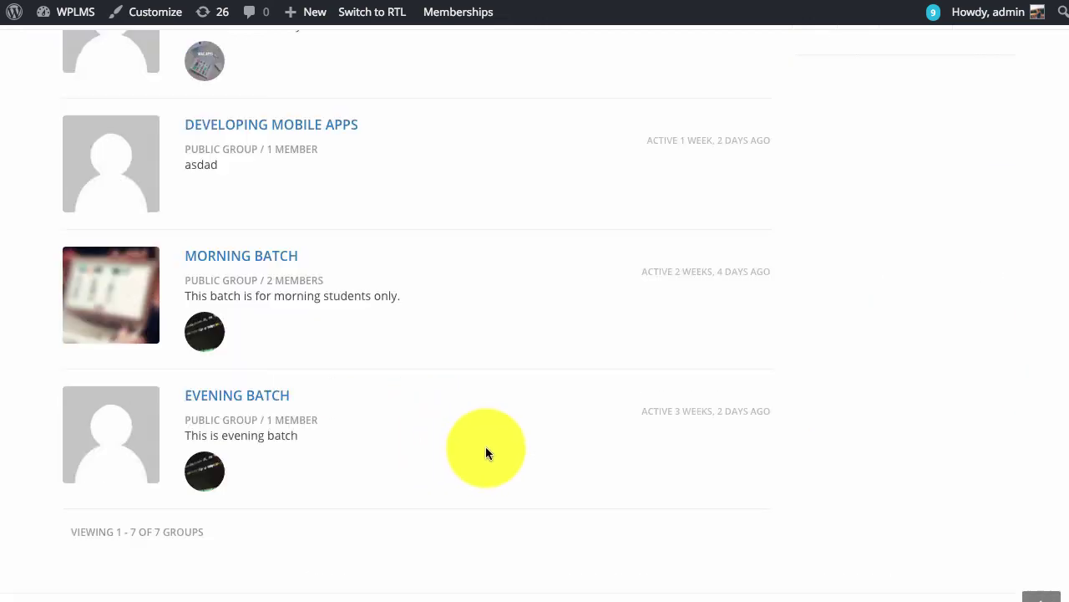
{"action": "scroll", "coordinate": [486, 448], "scroll_direction": "up", "scroll_amount": 12}
{"action": "scroll", "coordinate": [415, 386], "scroll_direction": "down", "scroll_amount": 10}
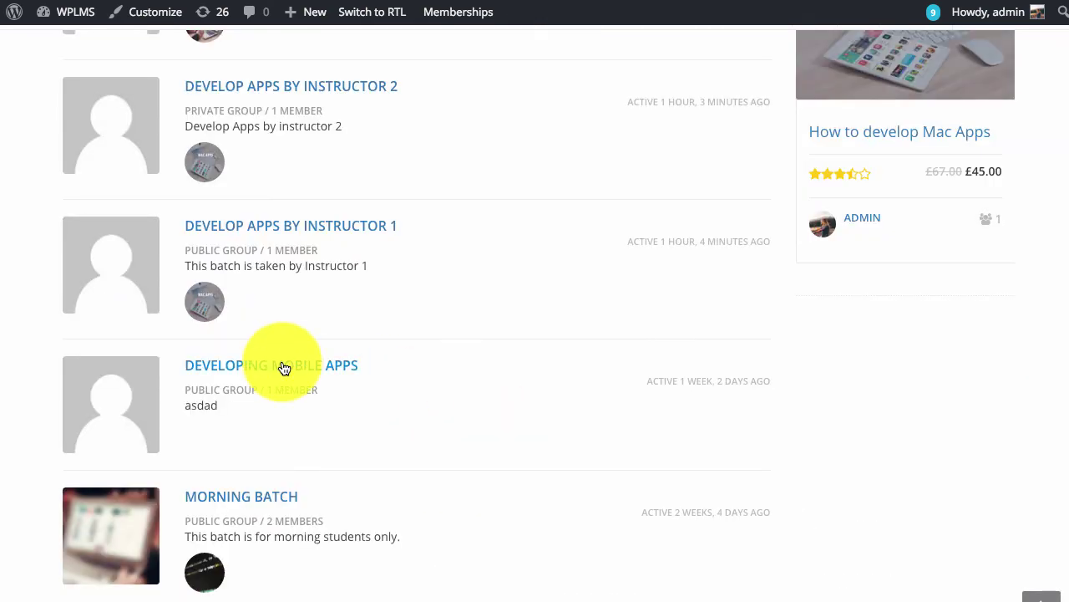
- Open the batch management settings of the Developing mobile apps group and enable course batches for it
{"action": "scroll", "coordinate": [323, 406], "scroll_direction": "down", "scroll_amount": 1}
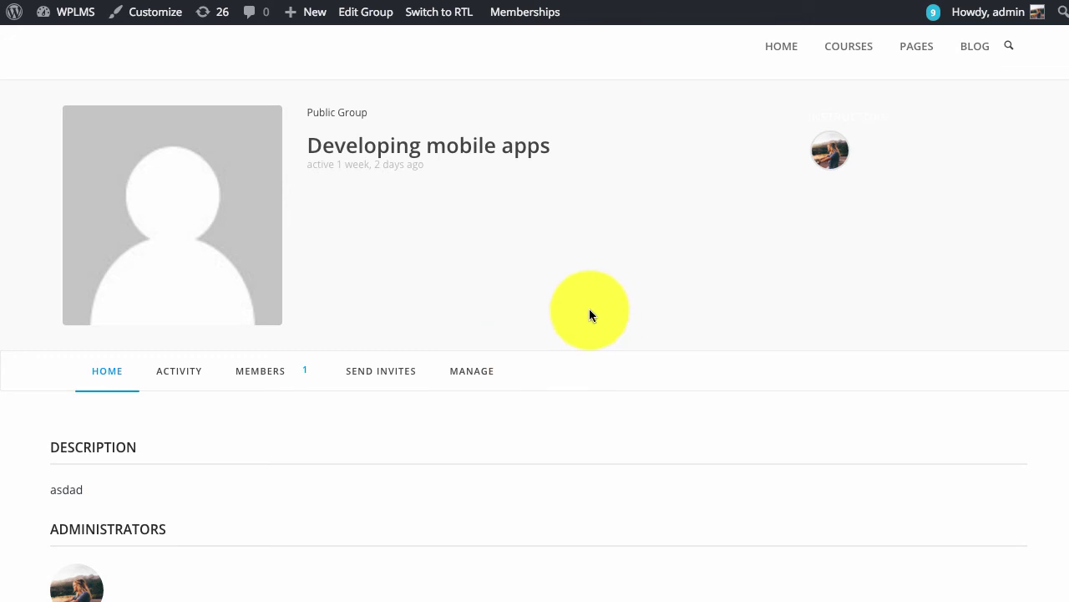
{"action": "scroll", "coordinate": [529, 297], "scroll_direction": "down", "scroll_amount": 1}
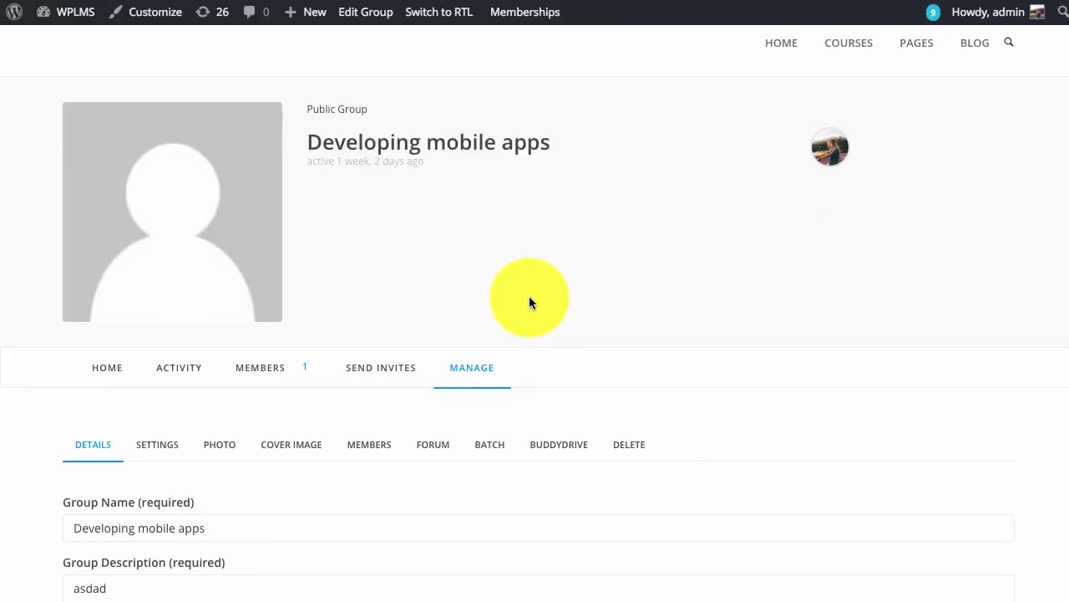
{"action": "left_click", "coordinate": [489, 451]}
{"action": "scroll", "coordinate": [494, 461], "scroll_direction": "down", "scroll_amount": 3}
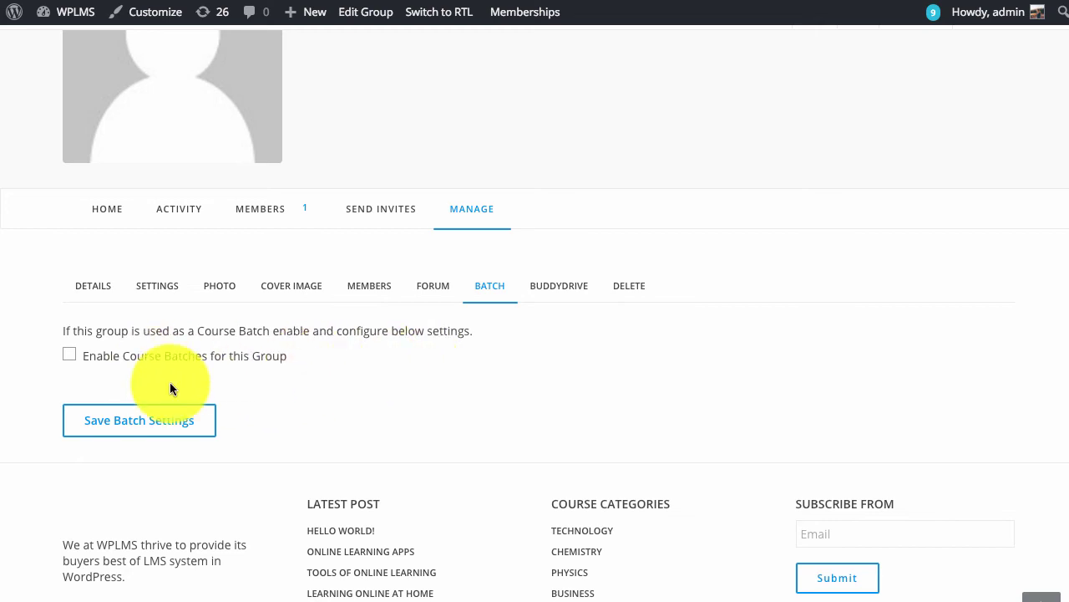
{"action": "left_click", "coordinate": [69, 355]}
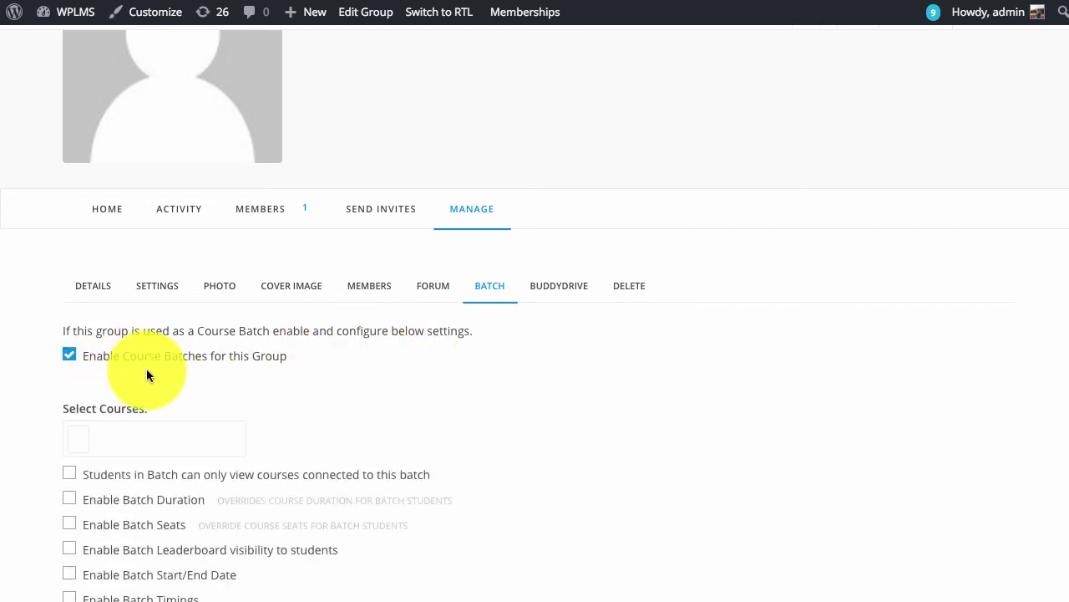
- Connect the Social Media Management course to the Developing mobile apps group and save its batch settings
{"action": "scroll", "coordinate": [530, 390], "scroll_direction": "down", "scroll_amount": 1}
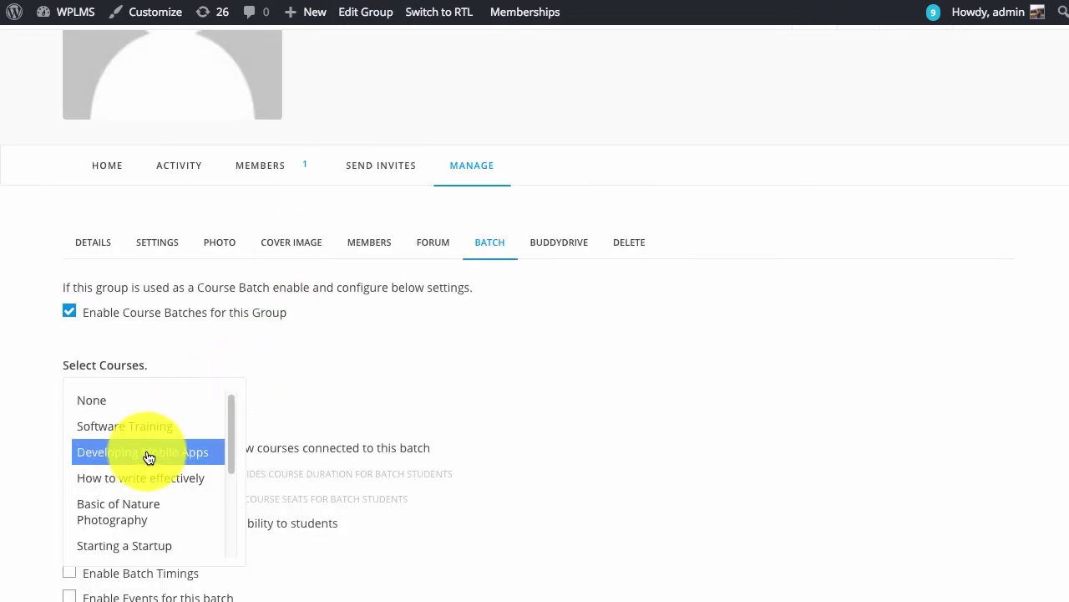
{"action": "scroll", "coordinate": [149, 458], "scroll_direction": "down", "scroll_amount": 2}
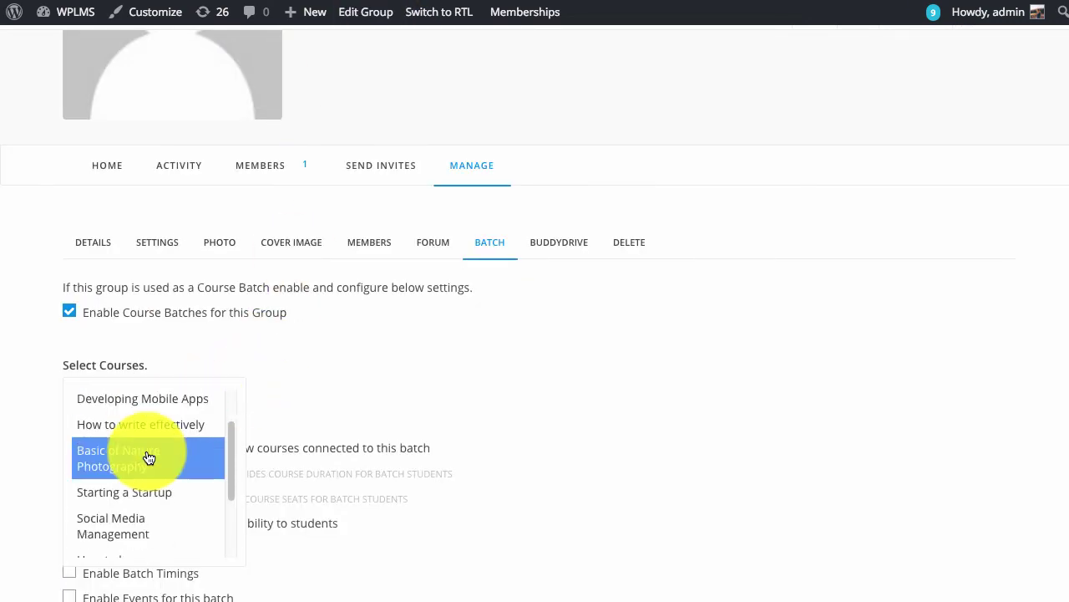
{"action": "scroll", "coordinate": [149, 458], "scroll_direction": "down", "scroll_amount": 6}
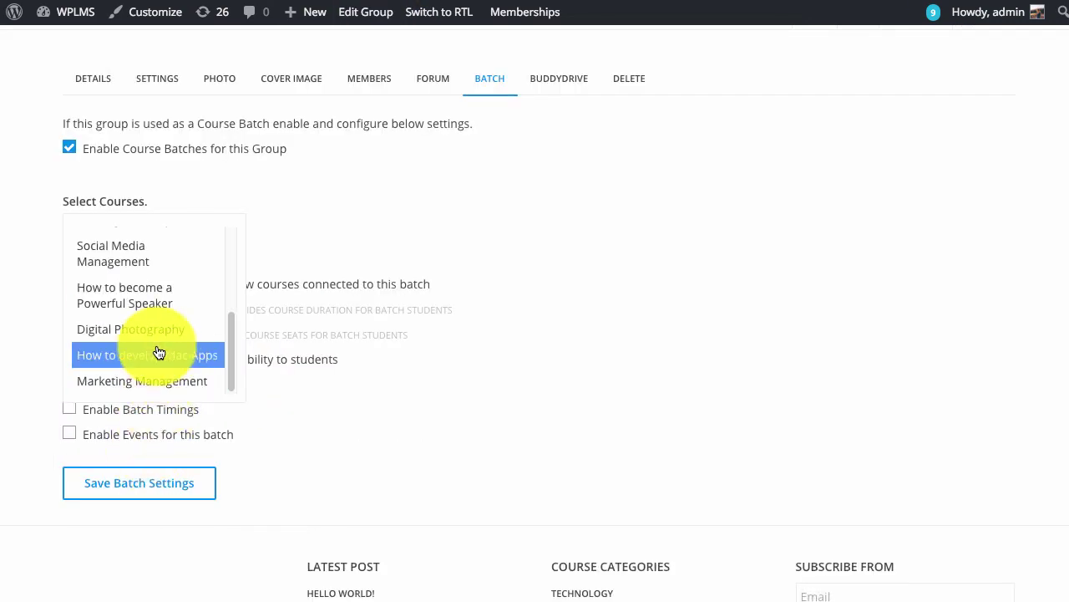
{"action": "scroll", "coordinate": [160, 345], "scroll_direction": "up", "scroll_amount": 1}
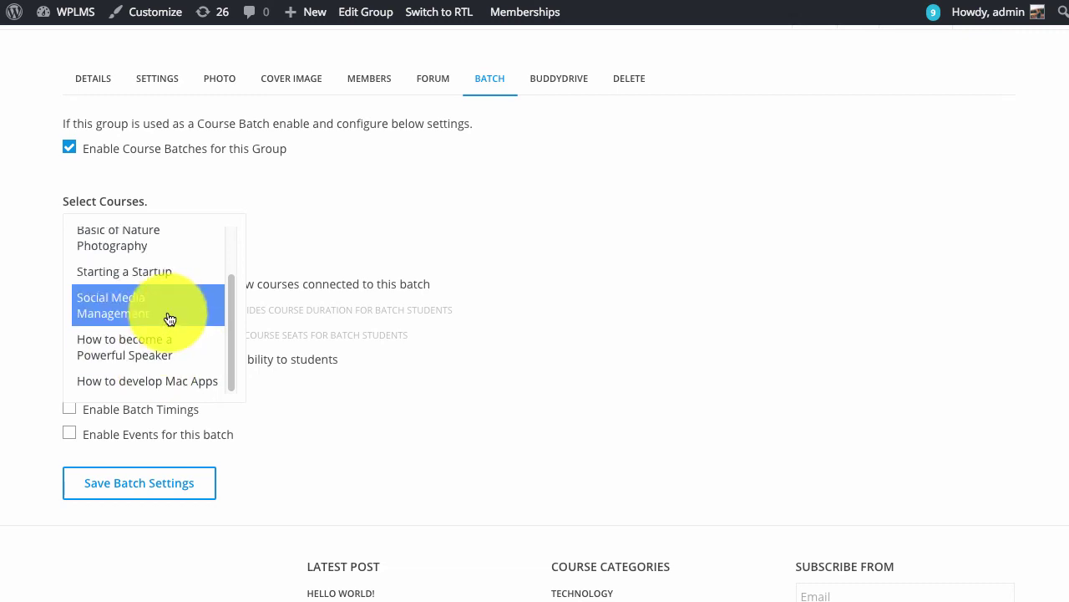
{"action": "left_click", "coordinate": [170, 318]}
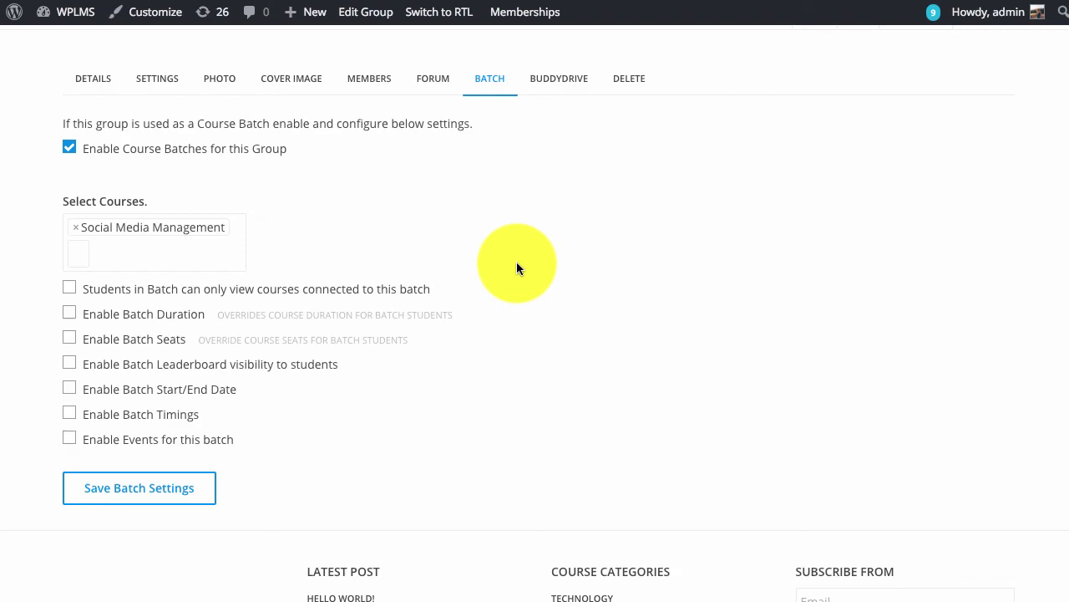
{"action": "left_click", "coordinate": [138, 487]}
{"action": "scroll", "coordinate": [255, 466], "scroll_direction": "down", "scroll_amount": 2}
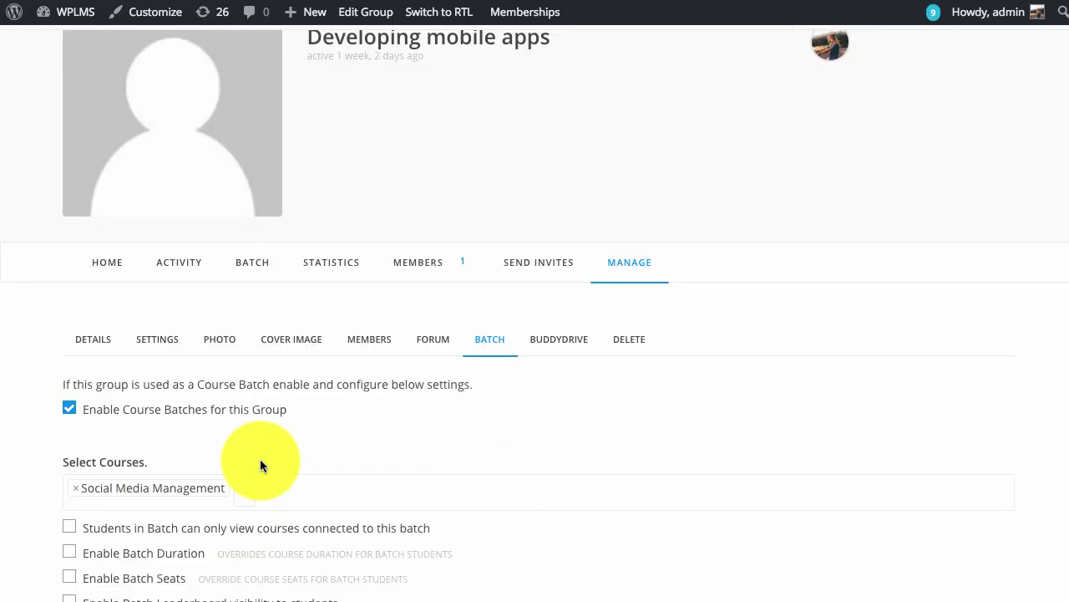
{"action": "scroll", "coordinate": [255, 467], "scroll_direction": "down", "scroll_amount": 2}
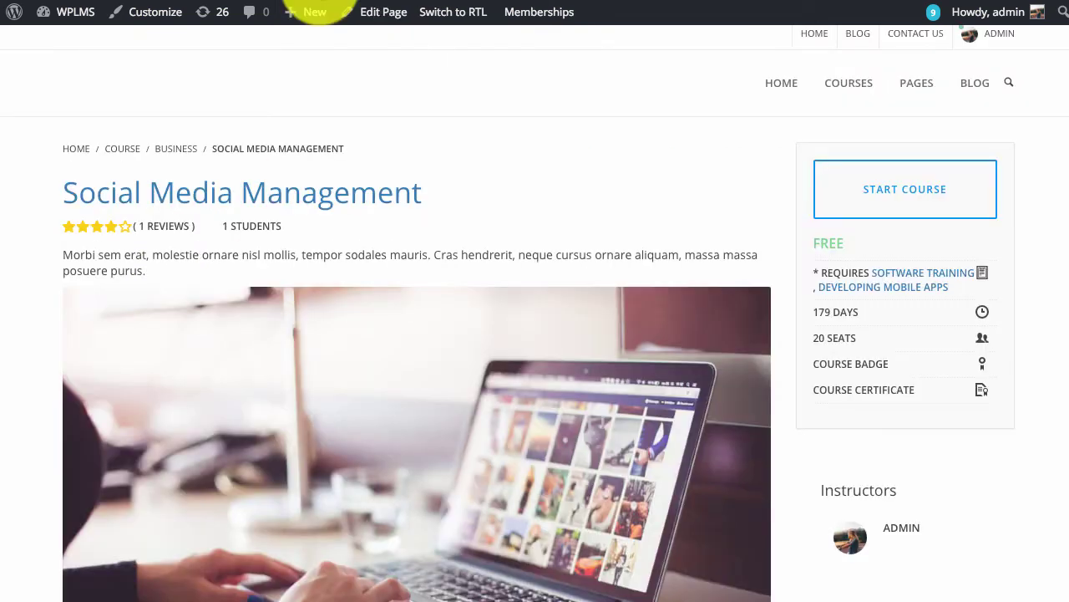
{"action": "scroll", "coordinate": [515, 227], "scroll_direction": "down", "scroll_amount": 10}
{"action": "right_click", "coordinate": [259, 358]}
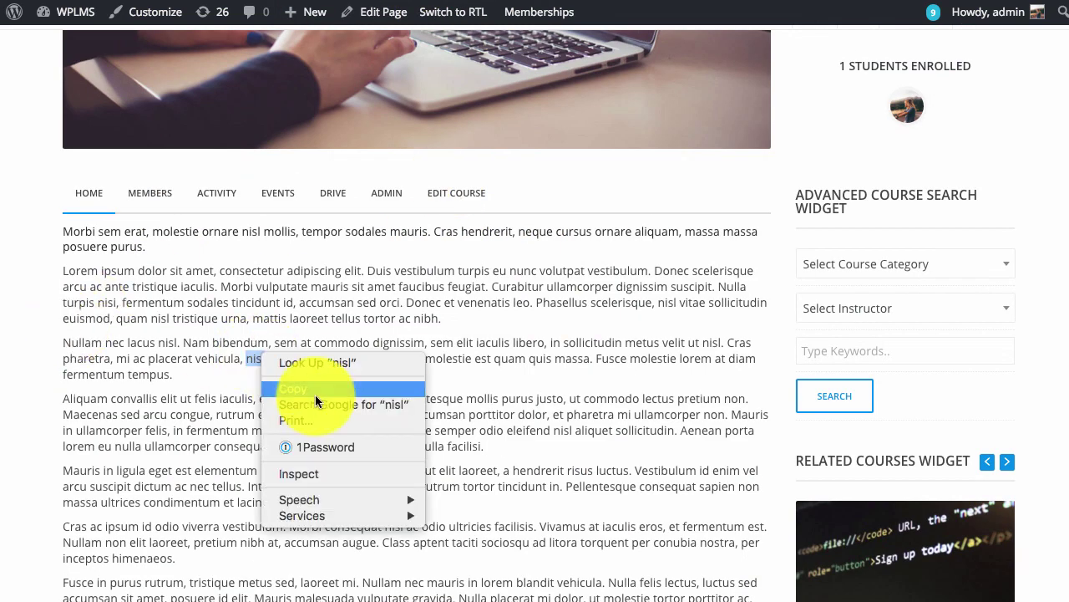
{"action": "right_click", "coordinate": [25, 357]}
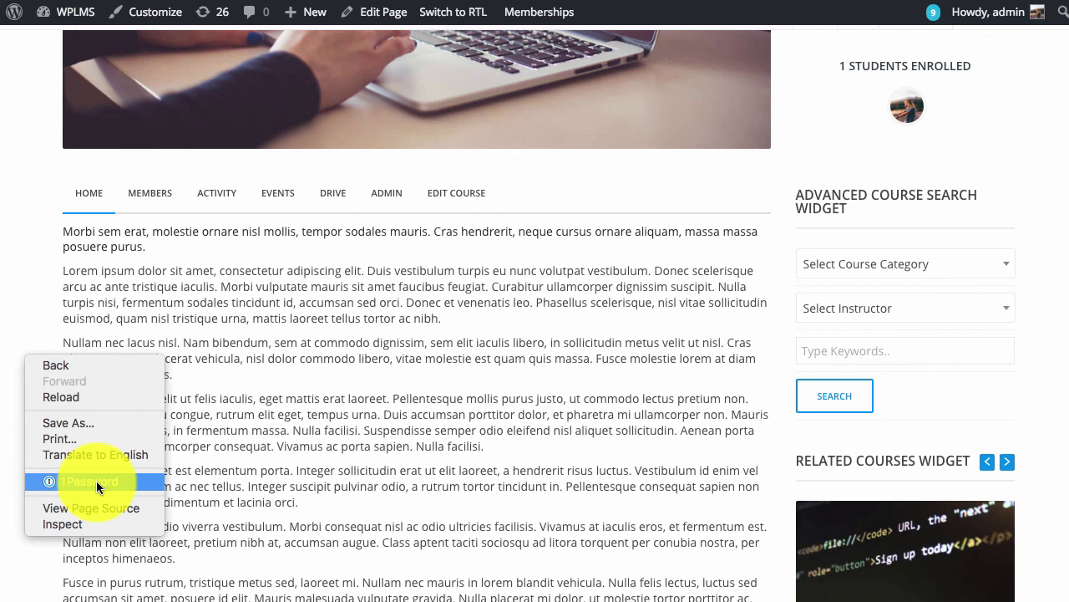
{"action": "left_click", "coordinate": [209, 374]}
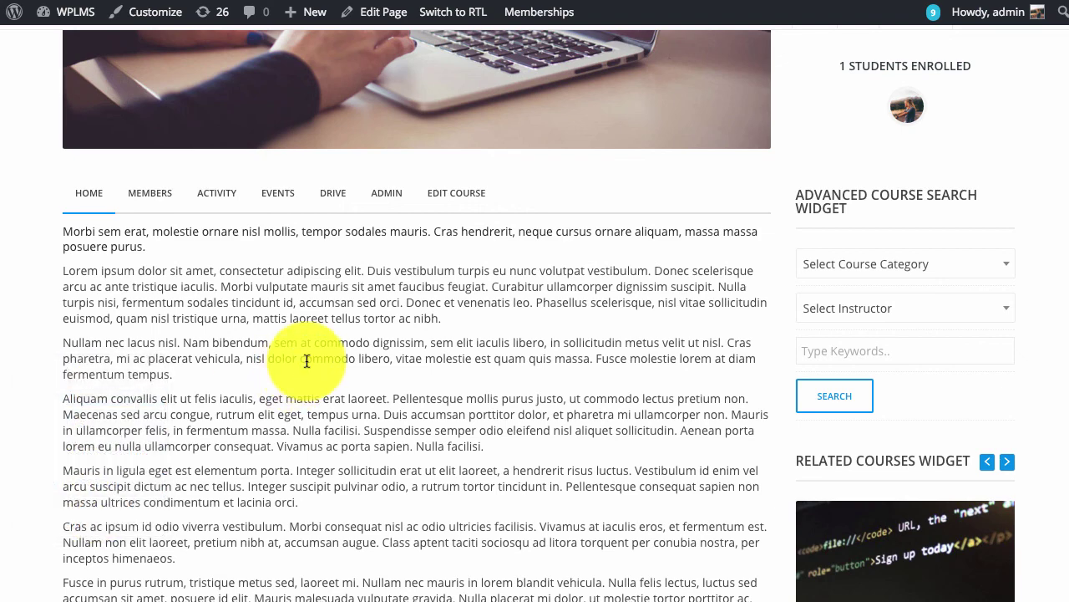
- Check the Course Batches section of the Social Media Management page for the Developing mobile apps batch
{"action": "scroll", "coordinate": [307, 359], "scroll_direction": "down", "scroll_amount": 5}
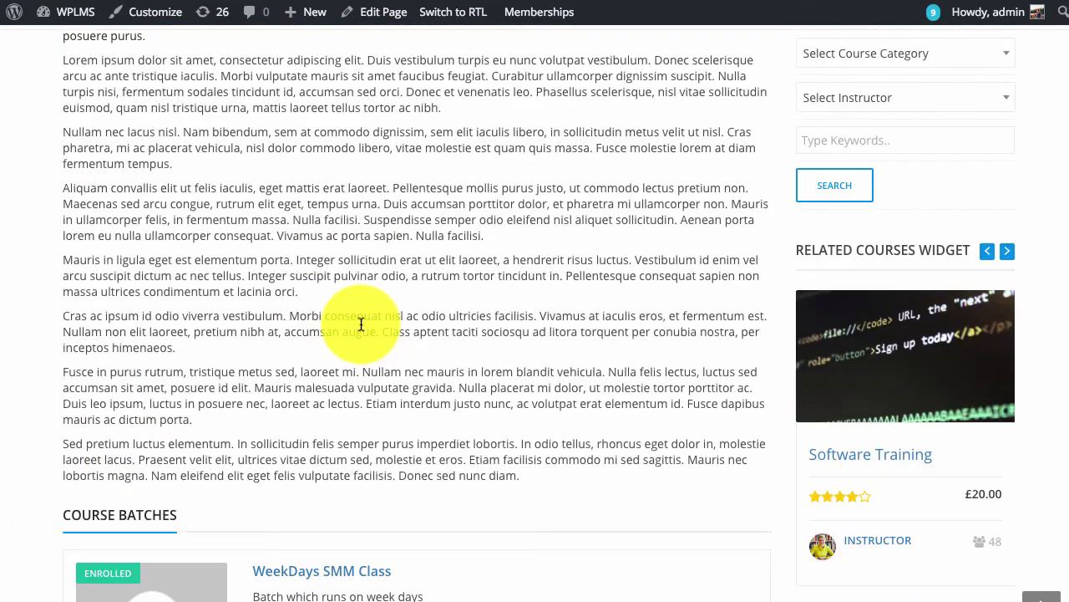
{"action": "scroll", "coordinate": [365, 331], "scroll_direction": "down", "scroll_amount": 6}
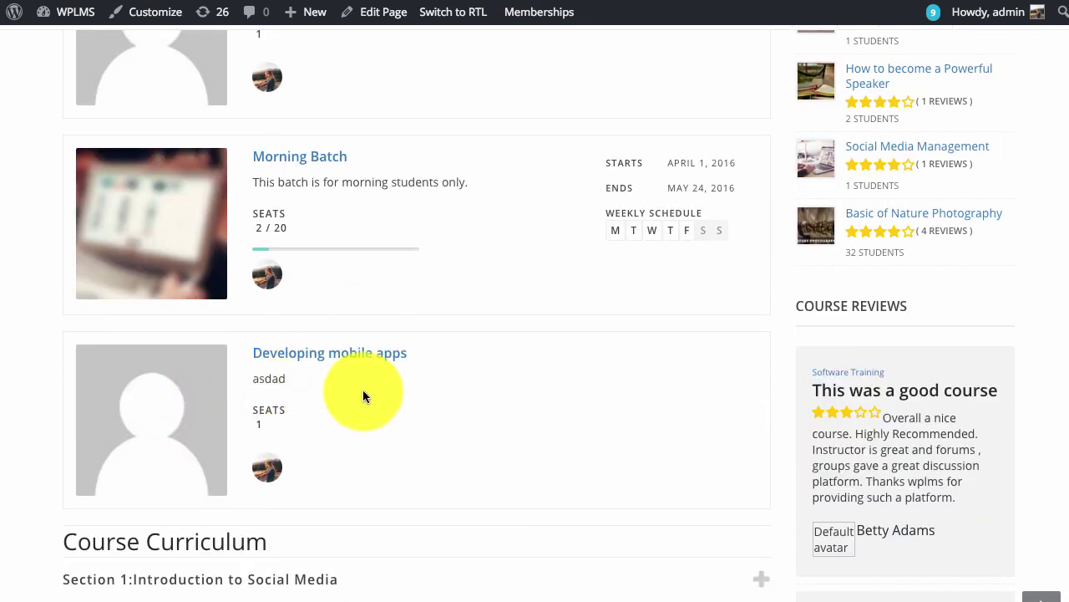
{"action": "scroll", "coordinate": [505, 313], "scroll_direction": "up", "scroll_amount": 6}
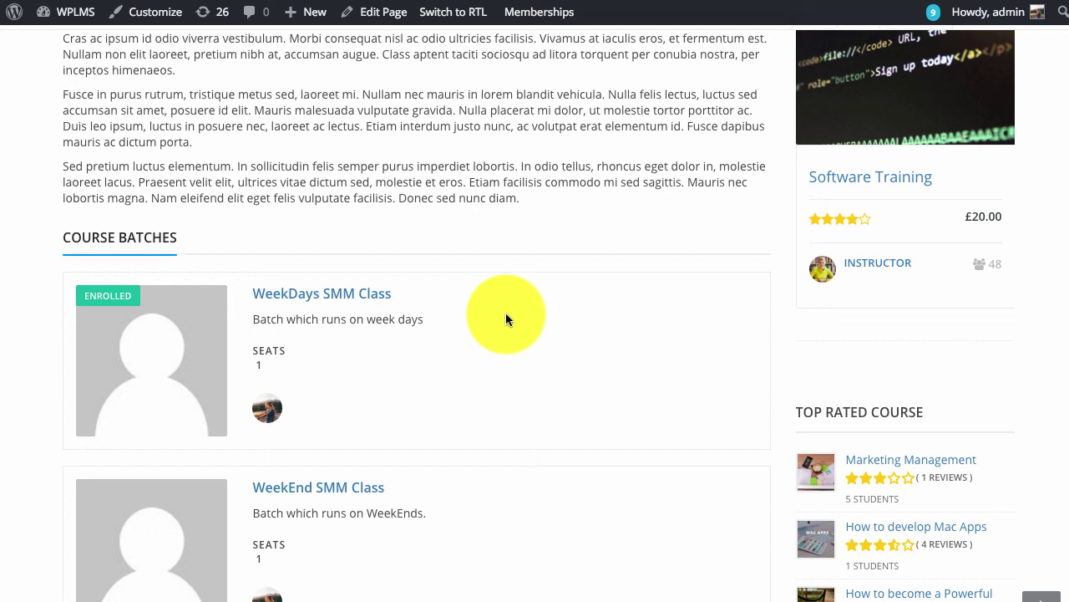
{"action": "scroll", "coordinate": [458, 371], "scroll_direction": "down", "scroll_amount": 2}
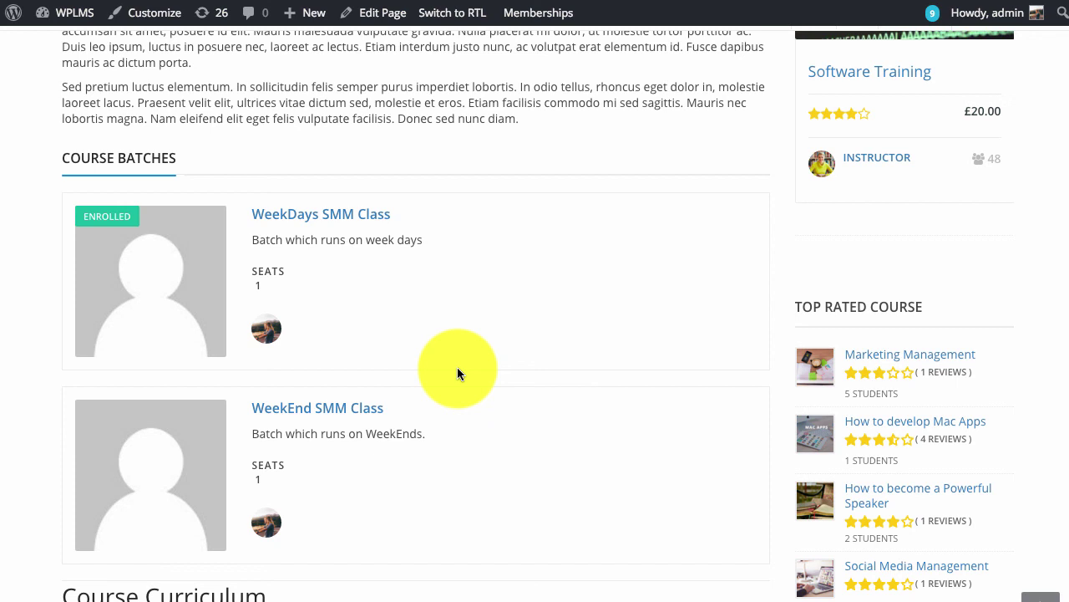